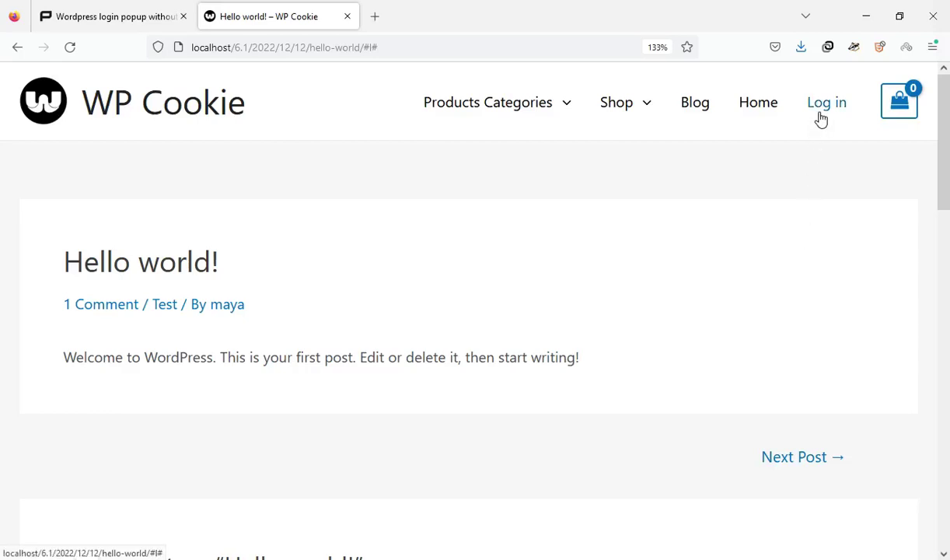
- Open the site's login popup from the Log in menu link, close it, and reopen it
left_click(820, 118)
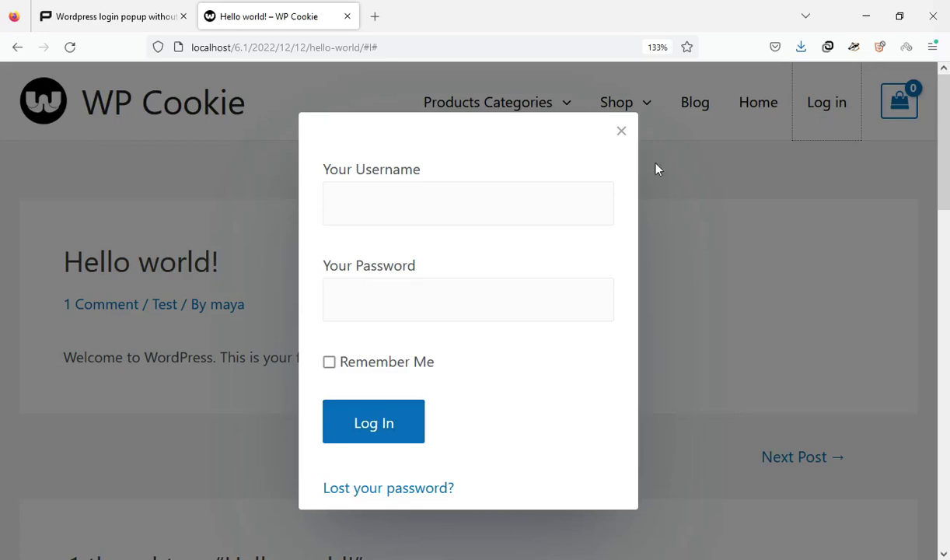
left_click(623, 131)
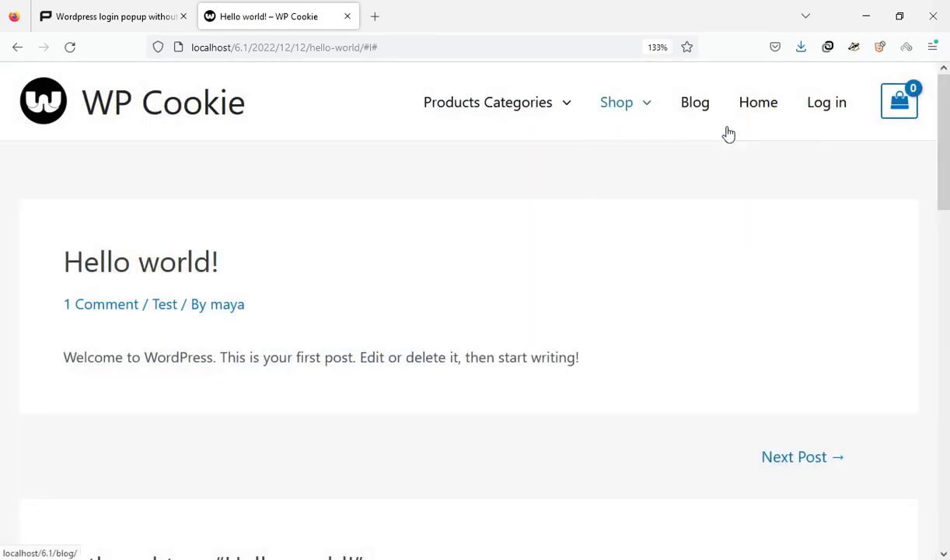
left_click(826, 116)
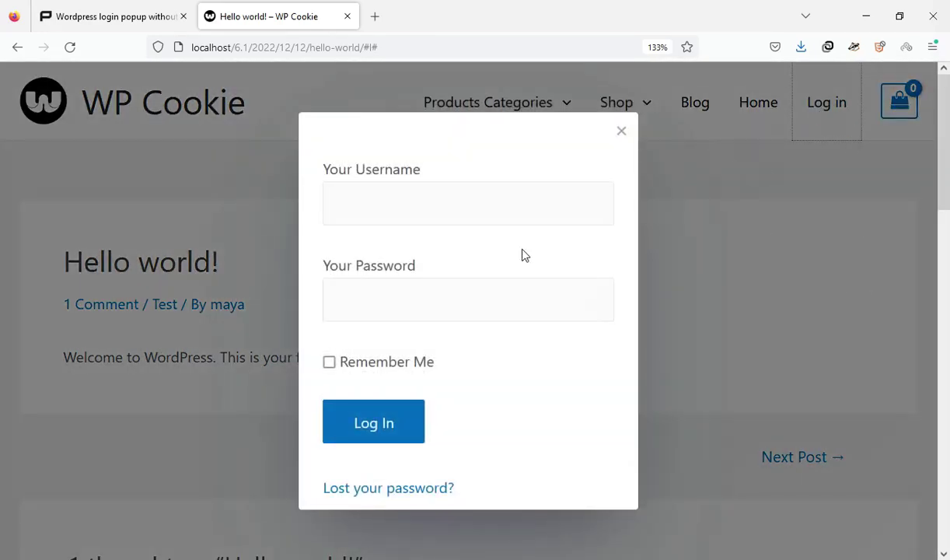
- Log in with a saved account with Remember Me checked, then log out
left_click(429, 201)
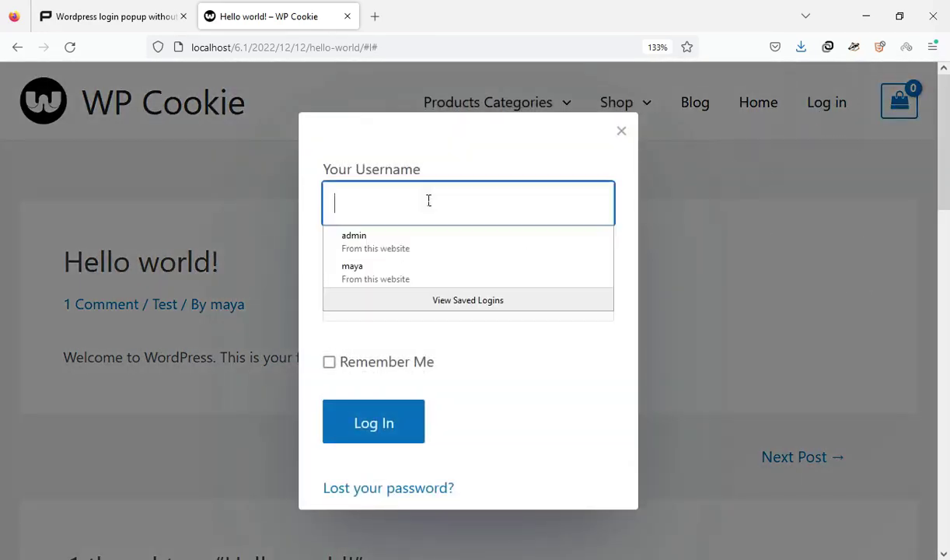
left_click(375, 272)
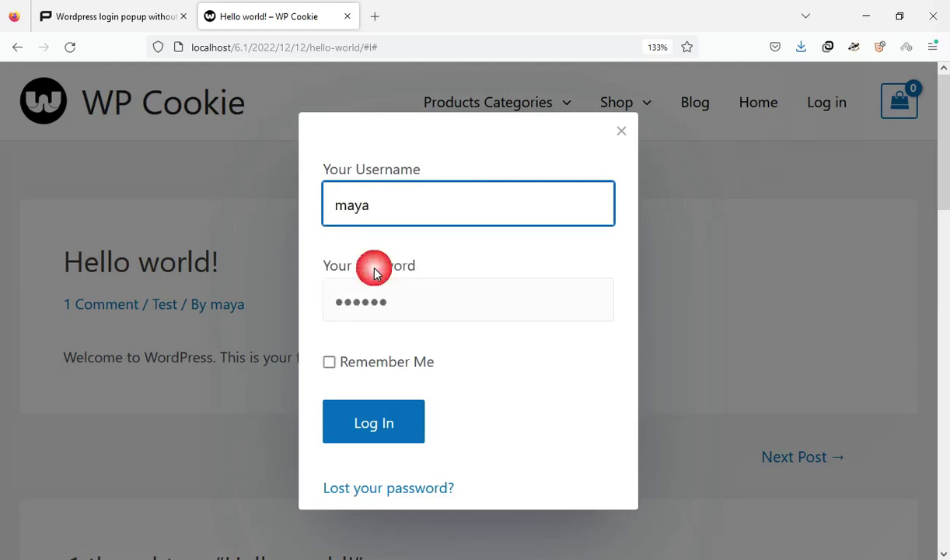
left_click(329, 361)
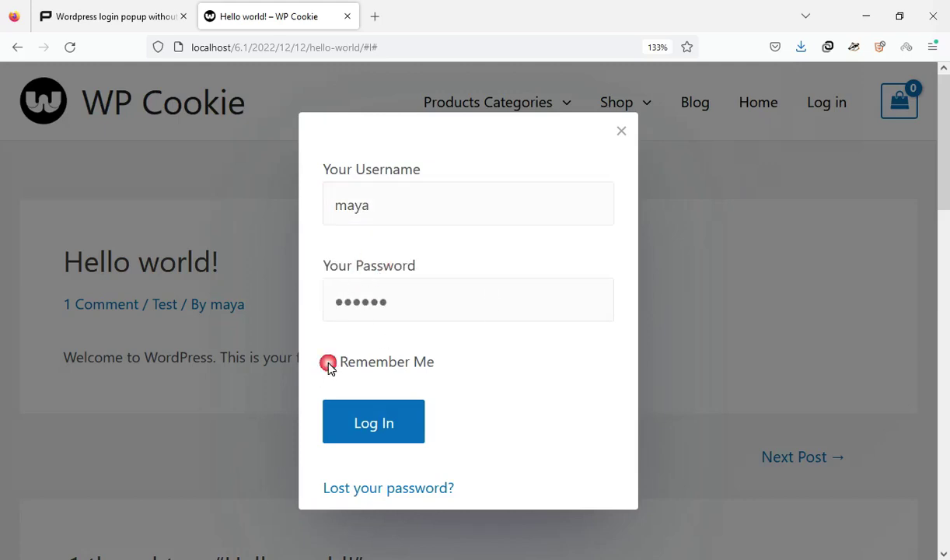
left_click(404, 432)
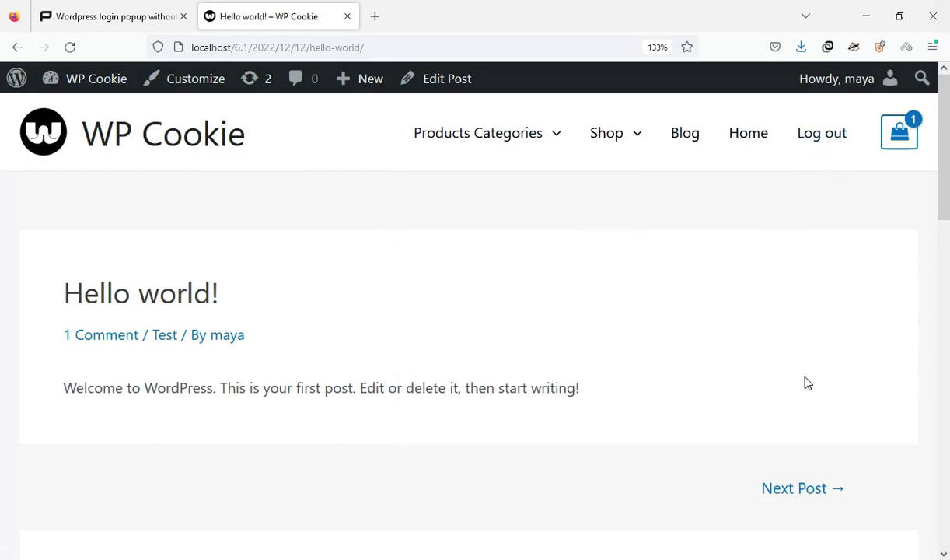
left_click(828, 144)
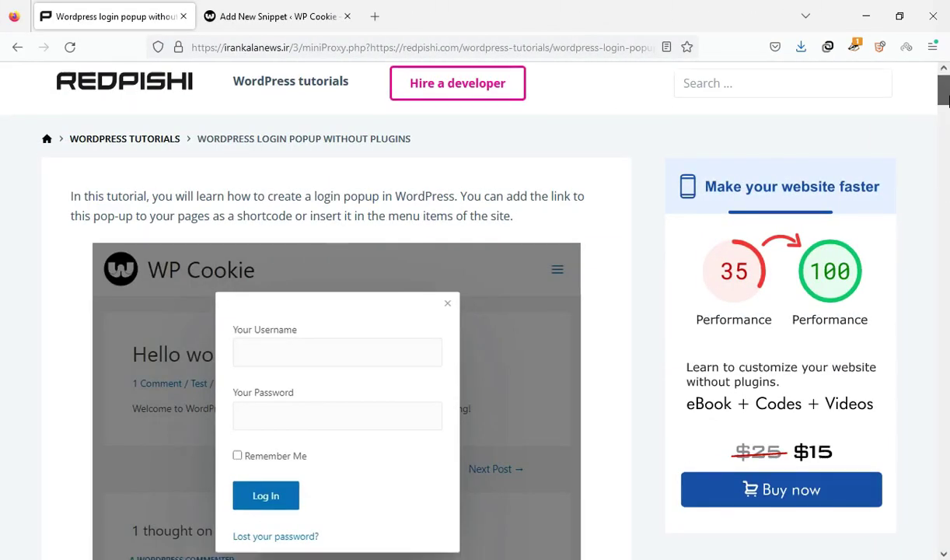
- Scroll the tutorial to the login-popup PHP code block and copy it
left_click_drag(947, 99, 947, 148)
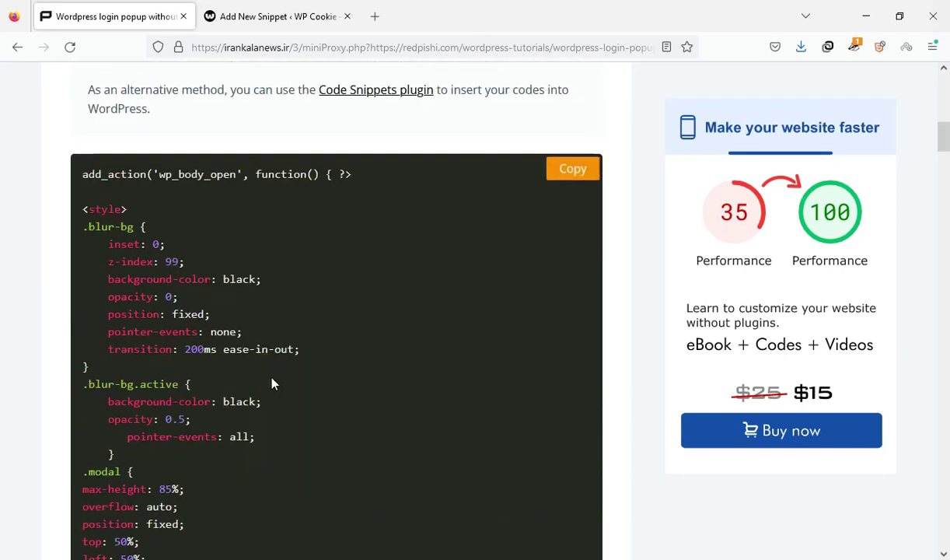
left_click_drag(170, 280, 292, 416)
left_click(293, 416)
left_click(573, 172)
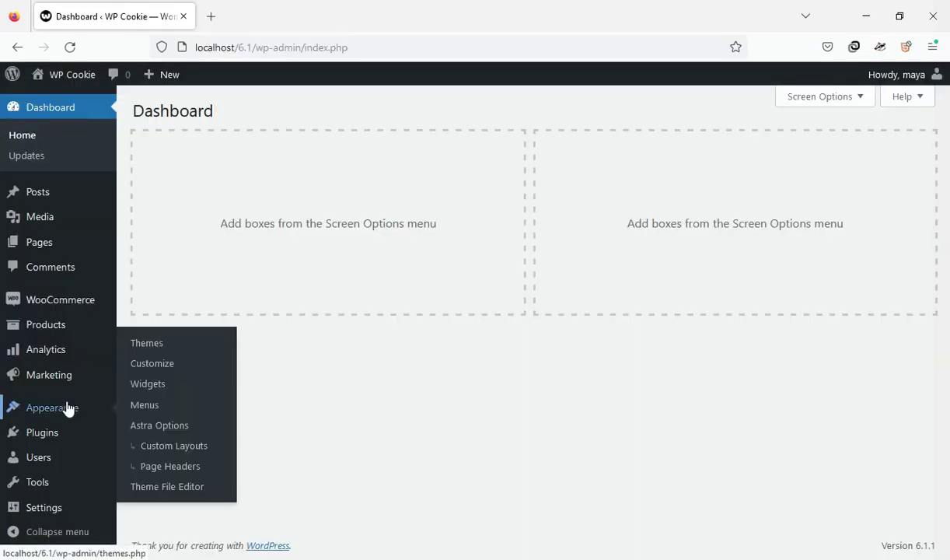
- Open Astra Child's functions.php in the Theme File Editor and add blank lines after line 5
left_click(143, 495)
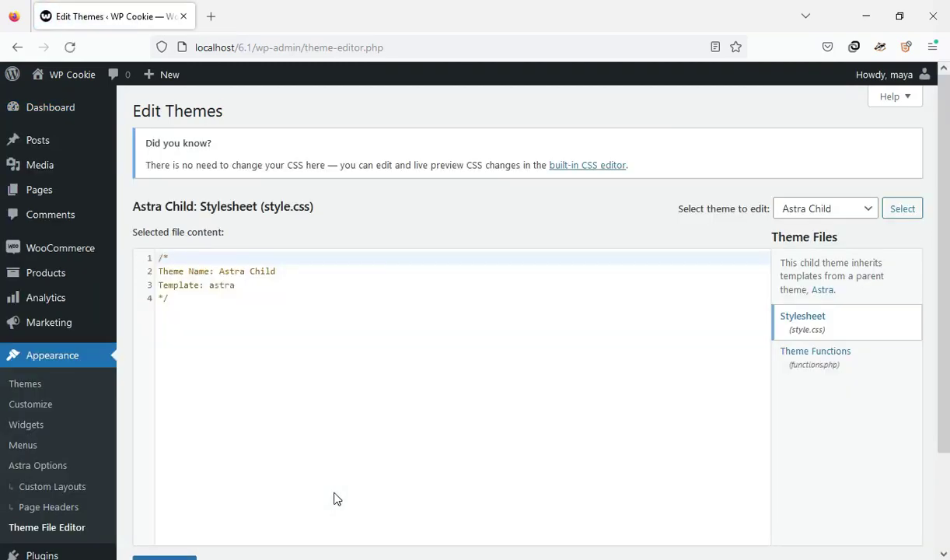
left_click(850, 364)
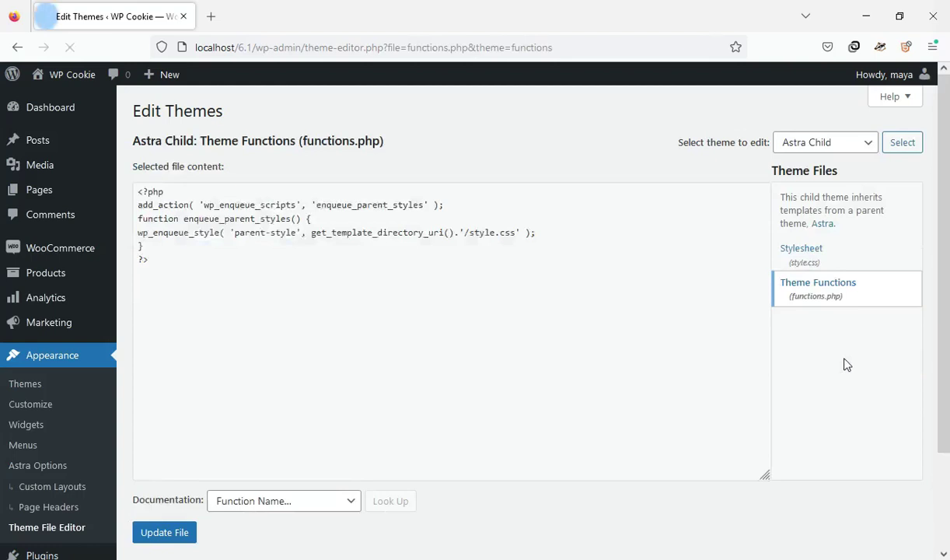
left_click(195, 247)
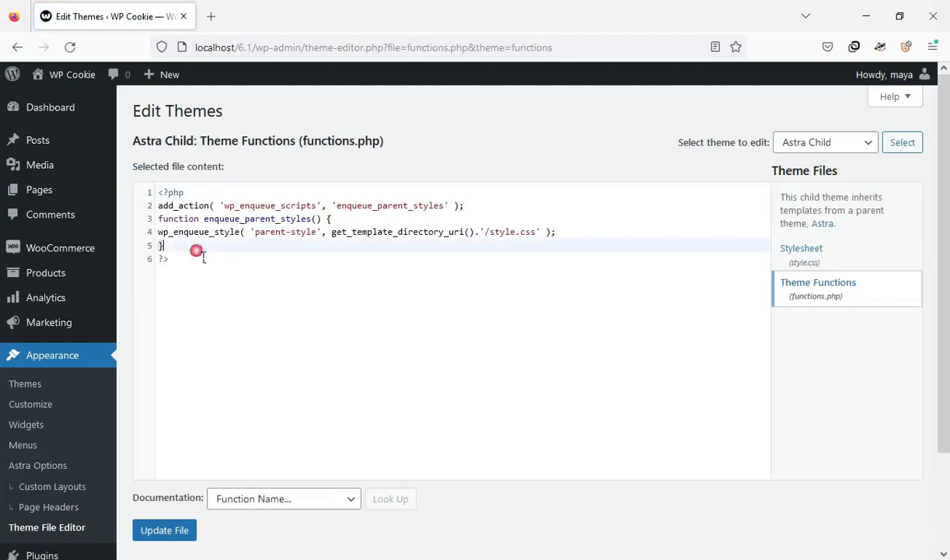
key("Return")
key("Return")
key("Return")
key("Return")
key("Return")
key("Return")
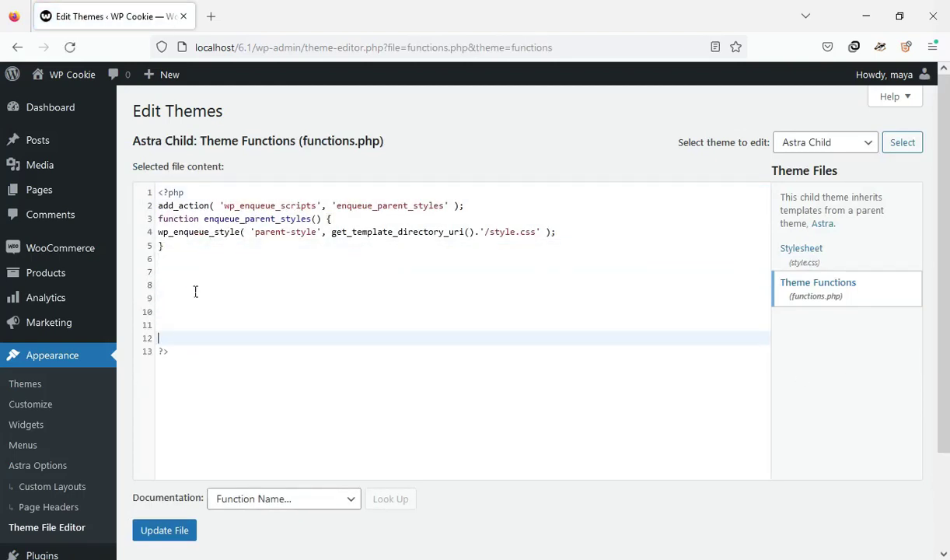
left_click(183, 288)
right_click(173, 288)
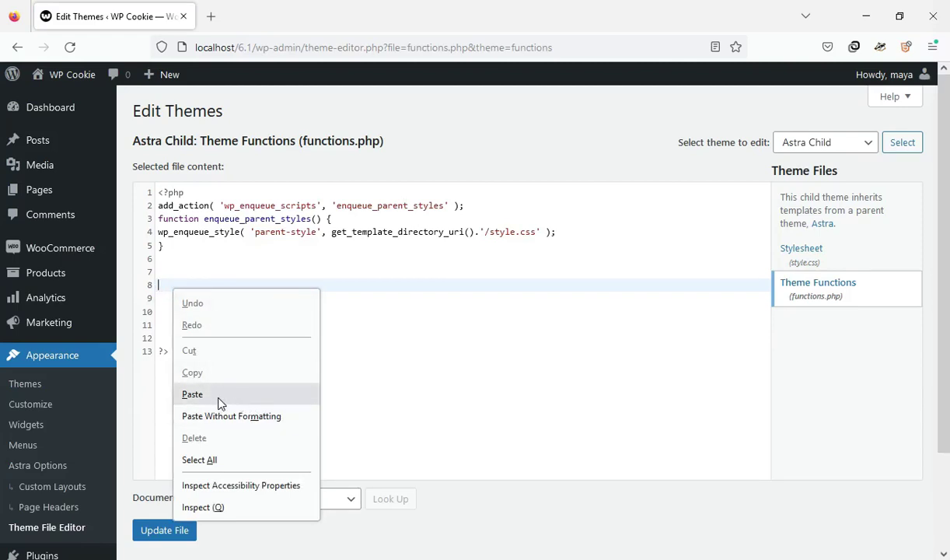
left_click(537, 303)
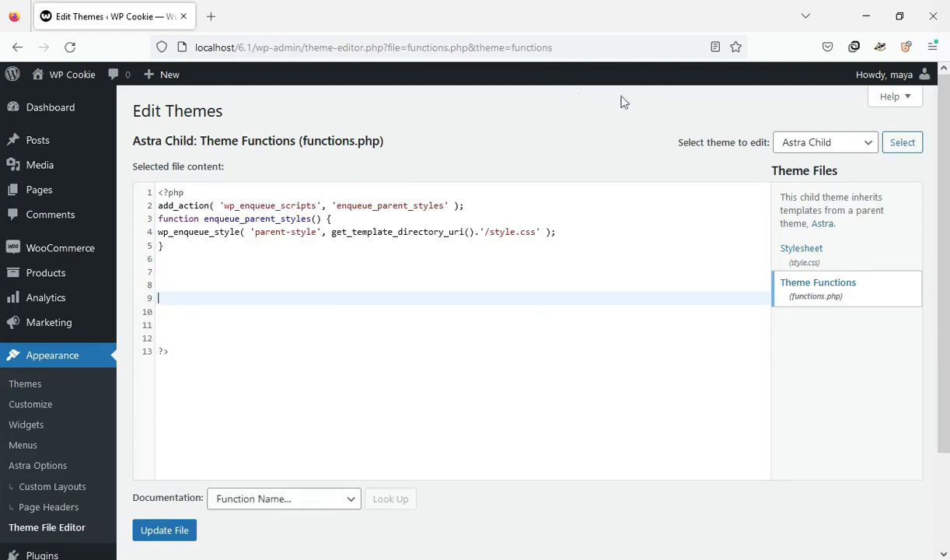
- Leave the unsaved editor, search plugins for 'code snippet', and activate Code Snippets
scroll(622, 101, "down", 3)
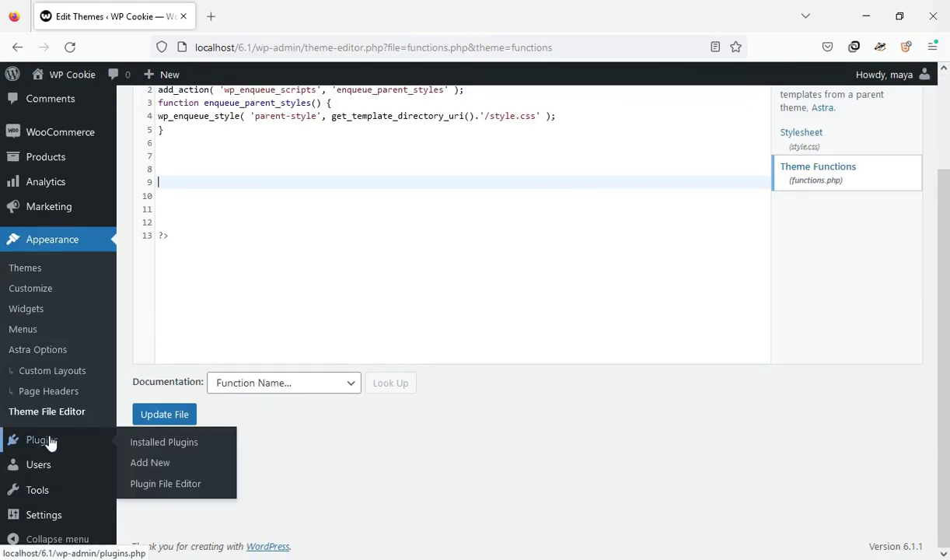
left_click(189, 469)
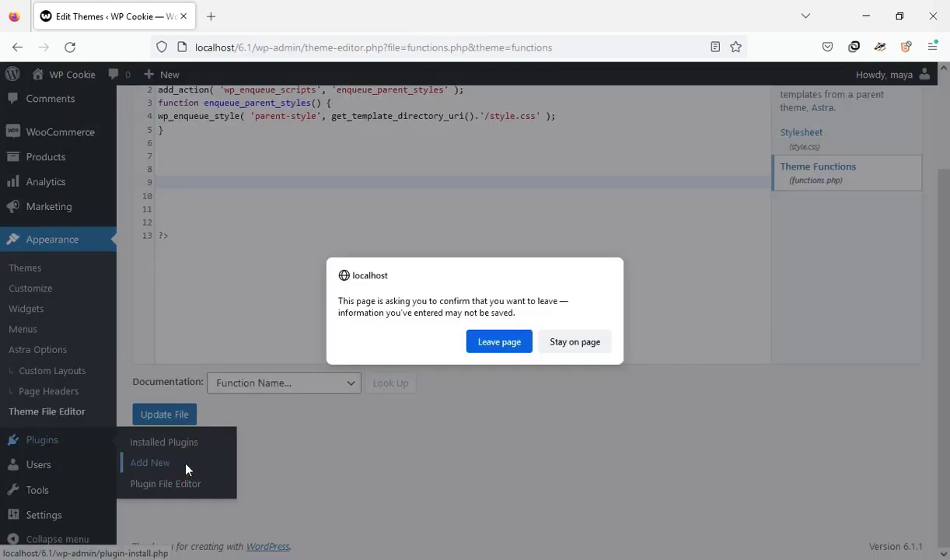
left_click(521, 347)
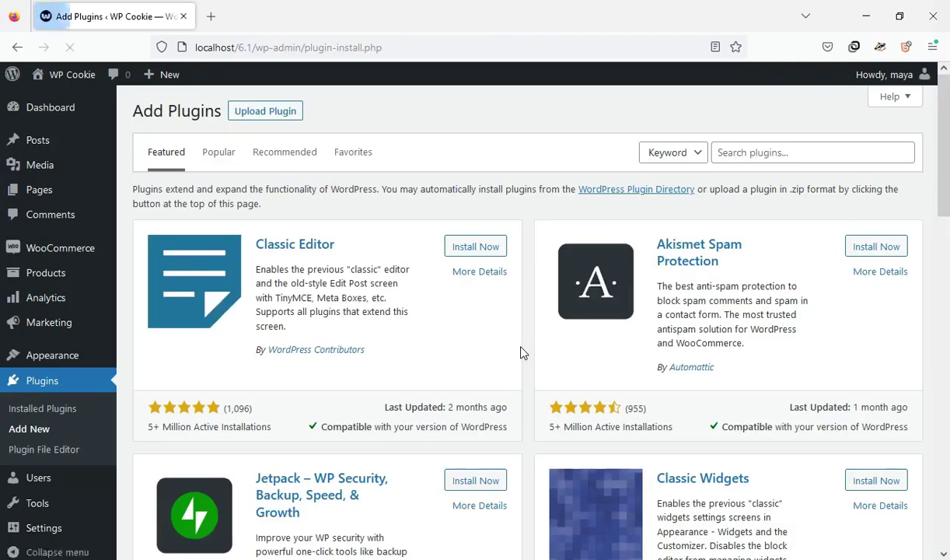
left_click(773, 152)
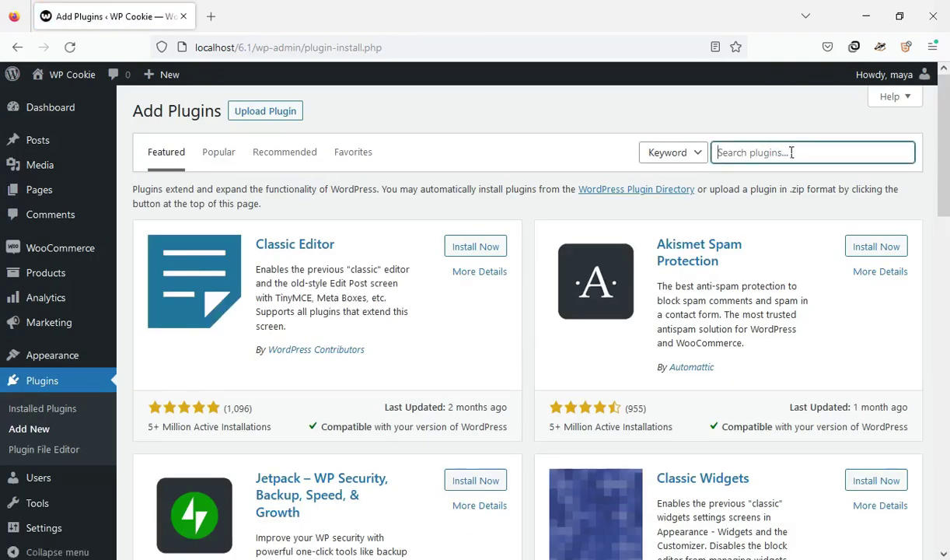
type("code snippet")
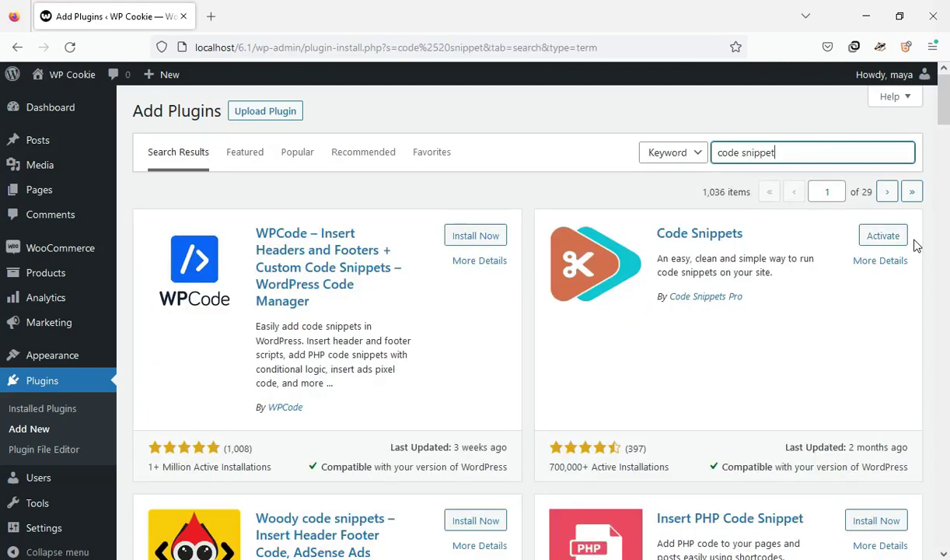
left_click(874, 243)
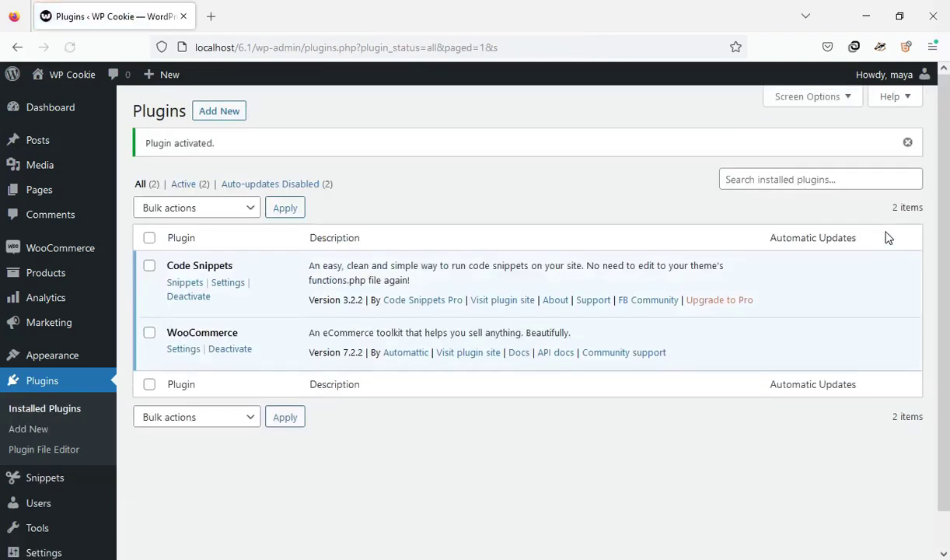
- Create a new snippet named 'login popup' with the copied popup PHP code pasted in
scroll(771, 270, "down", 1)
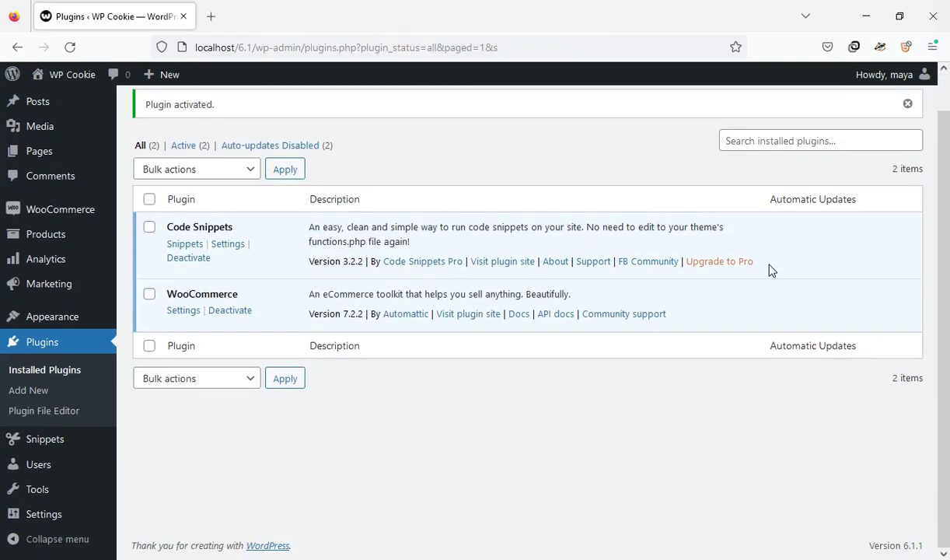
mouse_move(45, 439)
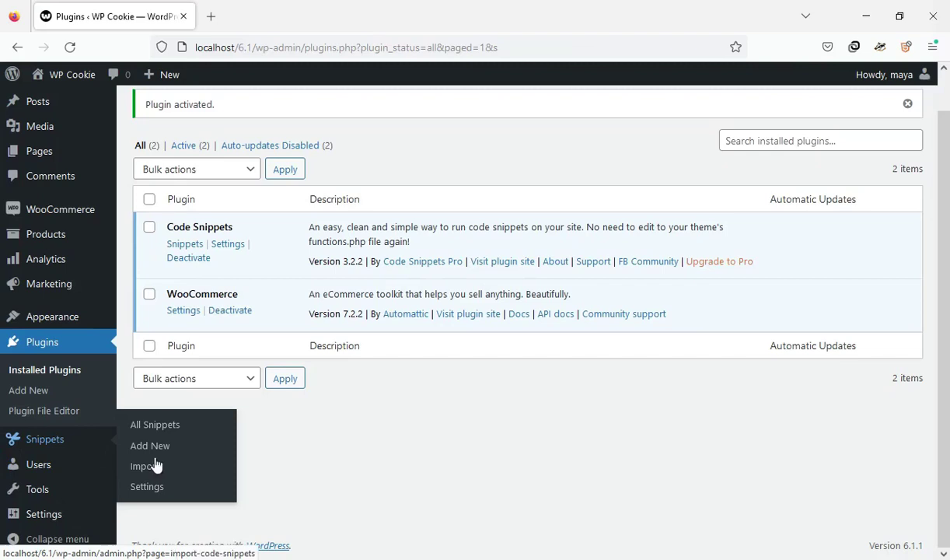
left_click(188, 448)
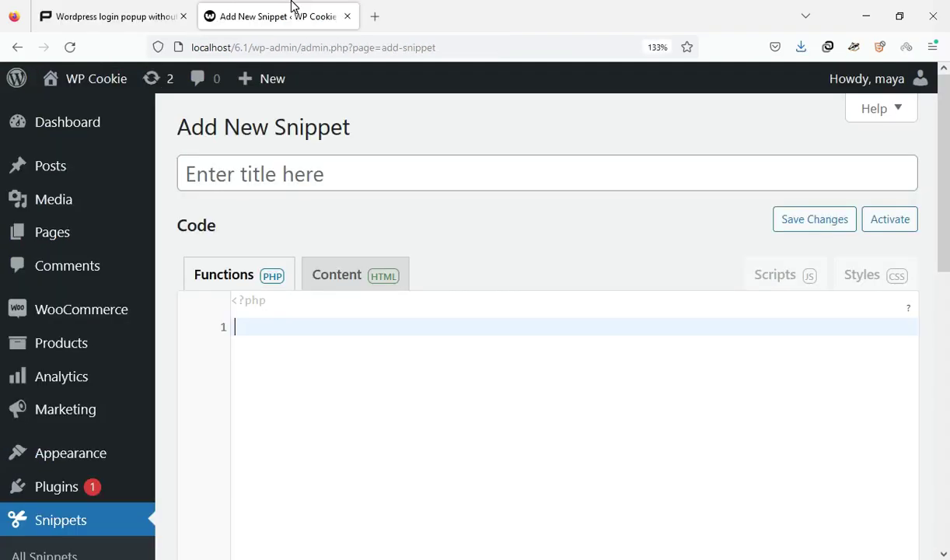
right_click(265, 332)
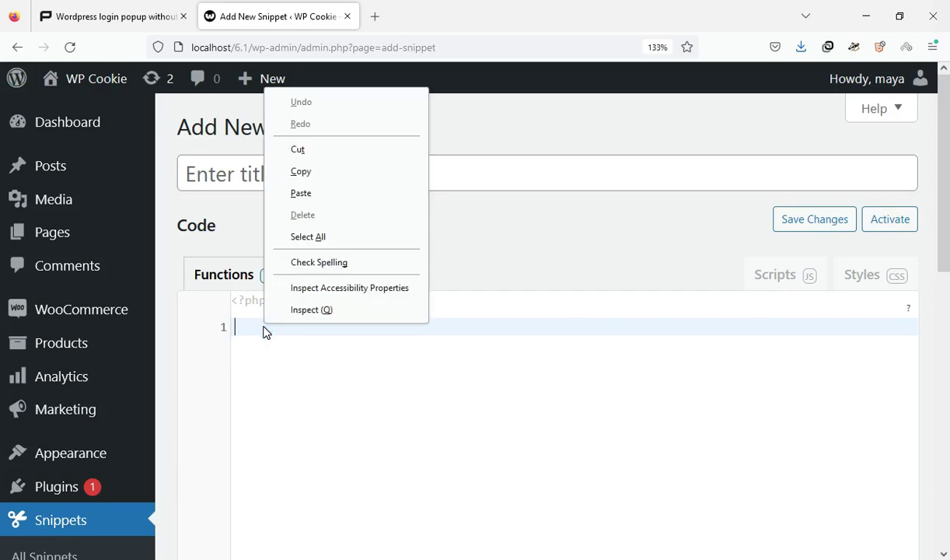
left_click(287, 200)
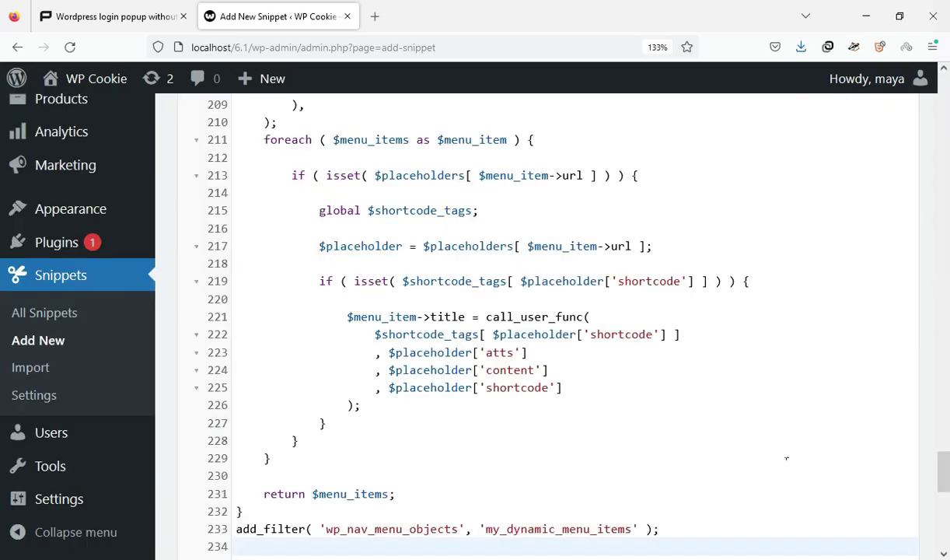
left_click_drag(944, 479, 944, 85)
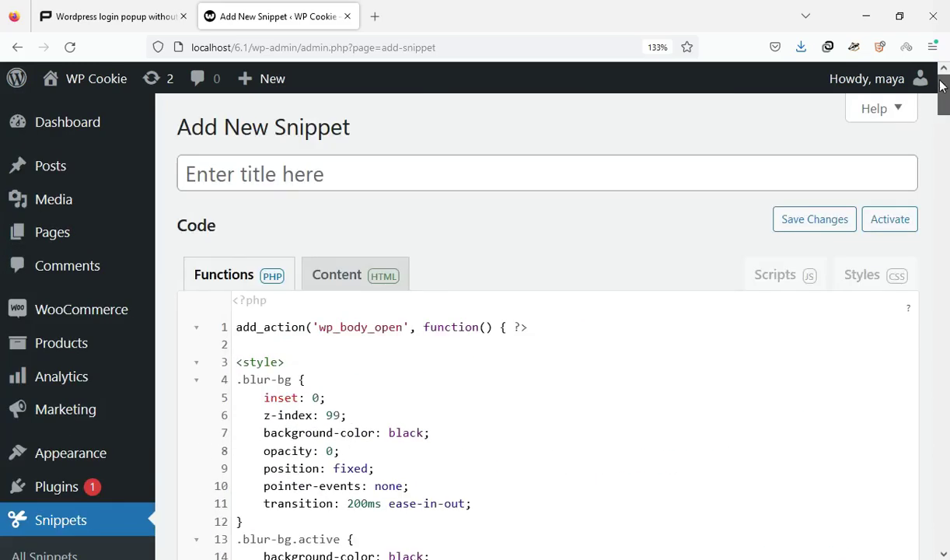
left_click(442, 173)
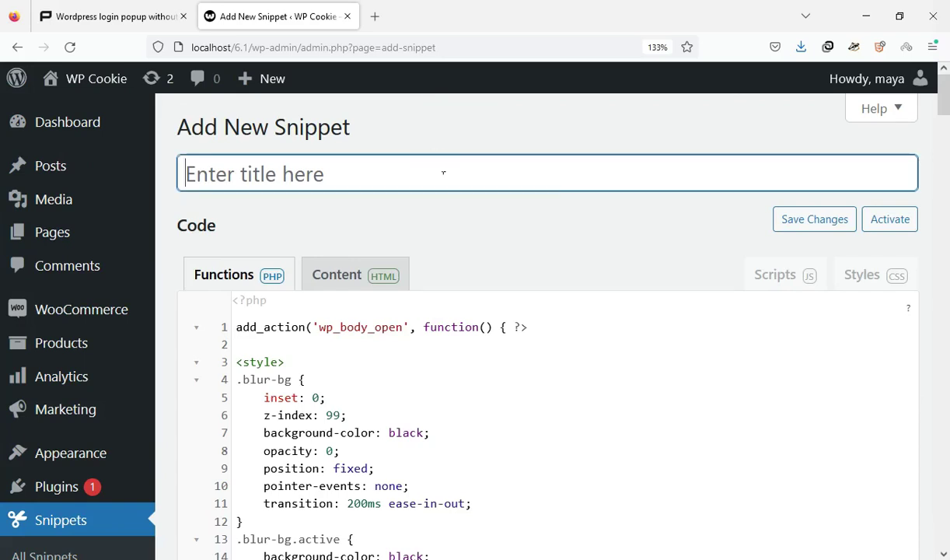
type("login")
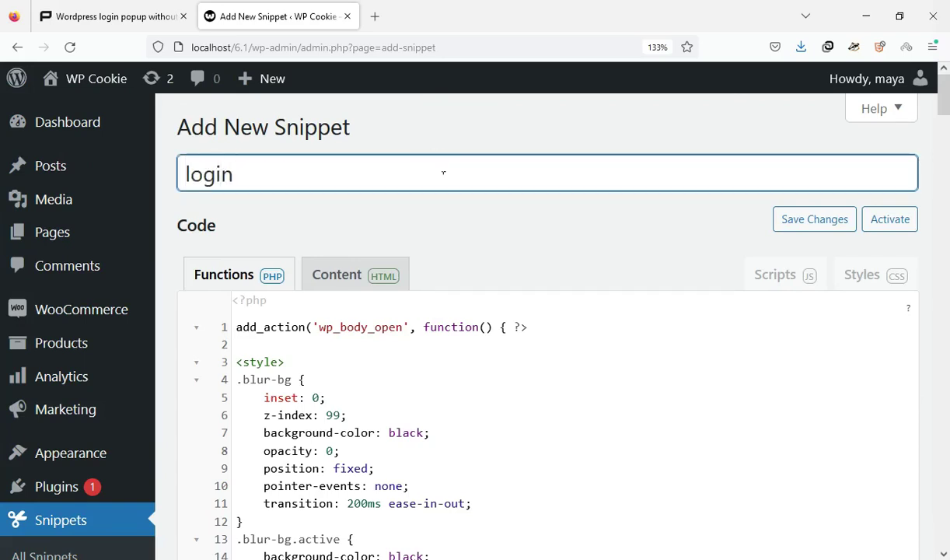
type(" popup")
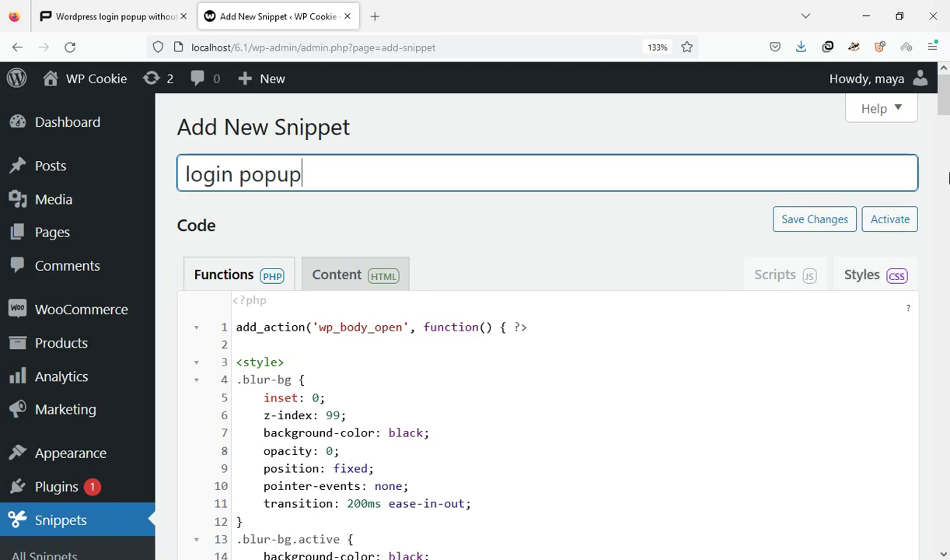
left_click_drag(943, 101, 943, 537)
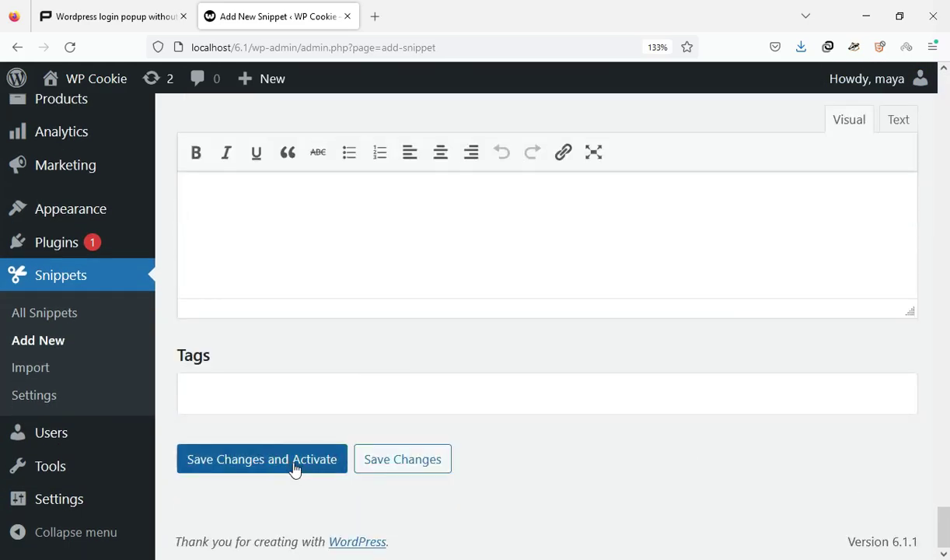
- Save and activate the login popup snippet, then title a new page 'login test'
left_click(295, 469)
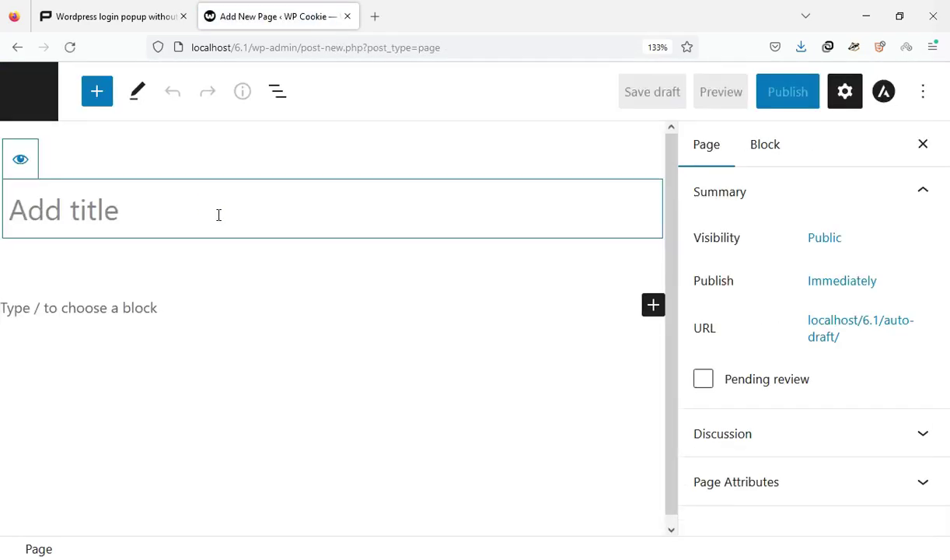
type("login")
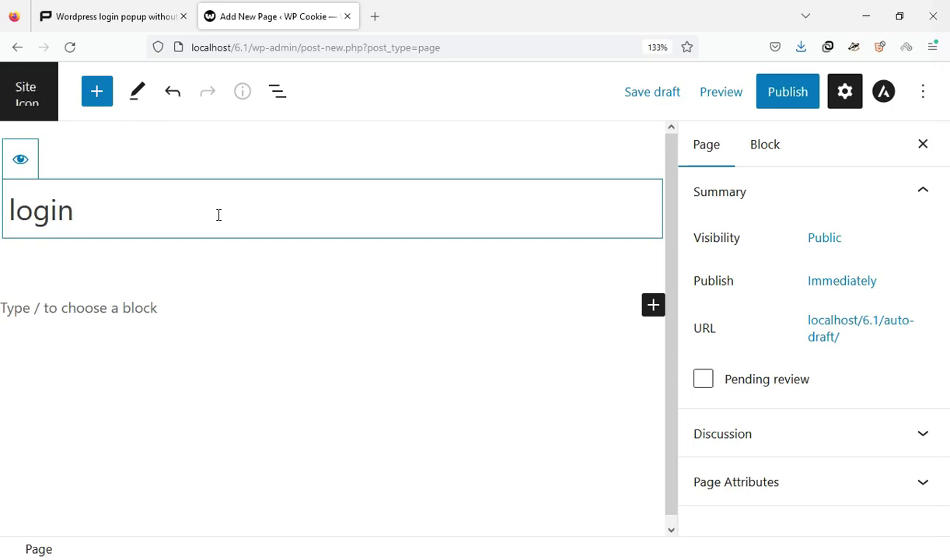
type(" test")
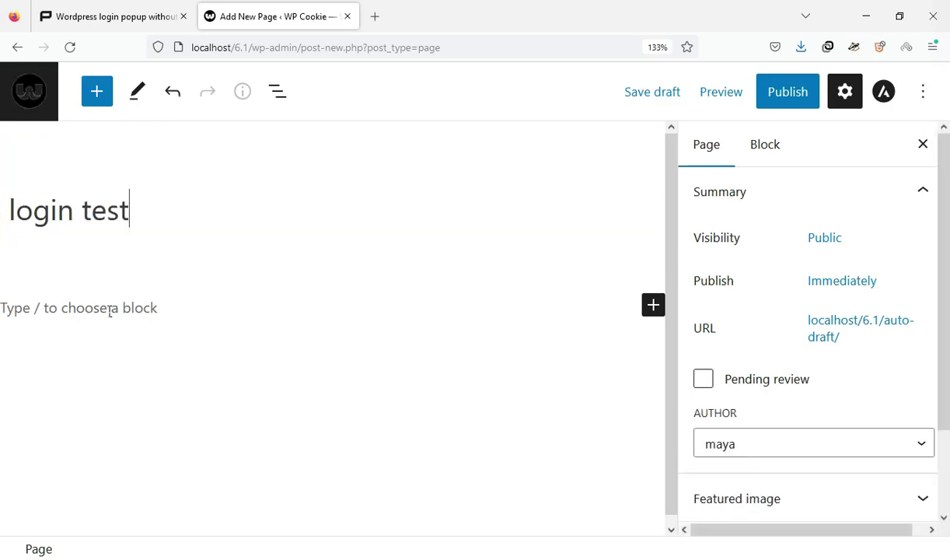
left_click(226, 302)
- Add a Shortcode block containing [login] to the page and start publishing it
left_click(97, 93)
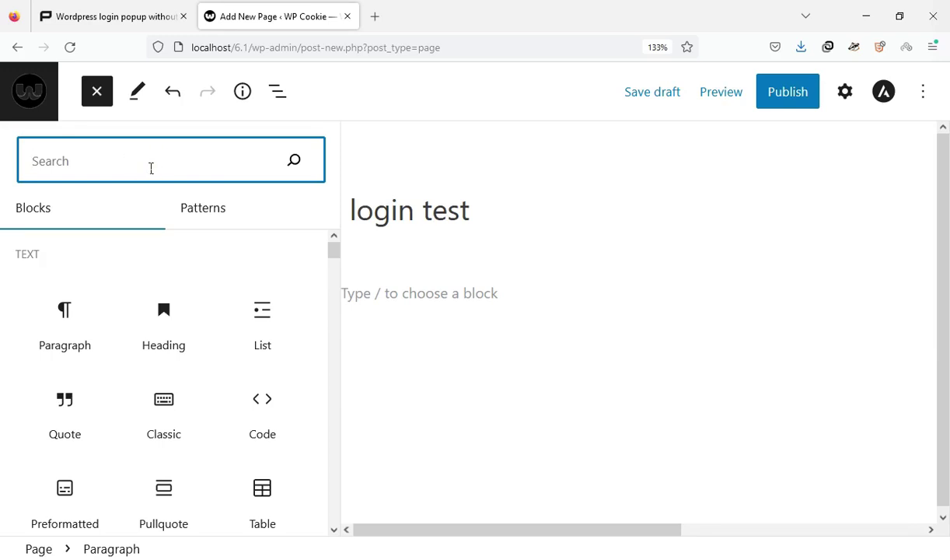
type("sho")
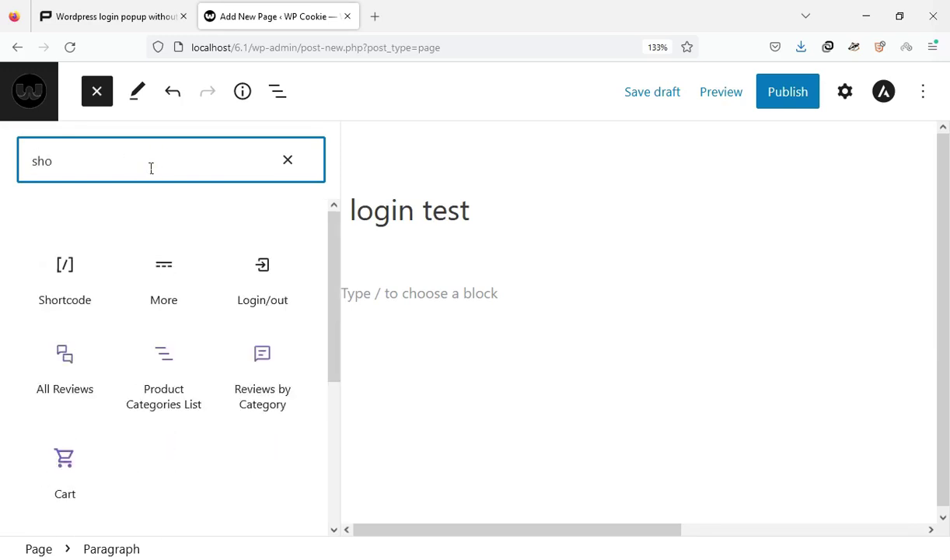
left_click(74, 260)
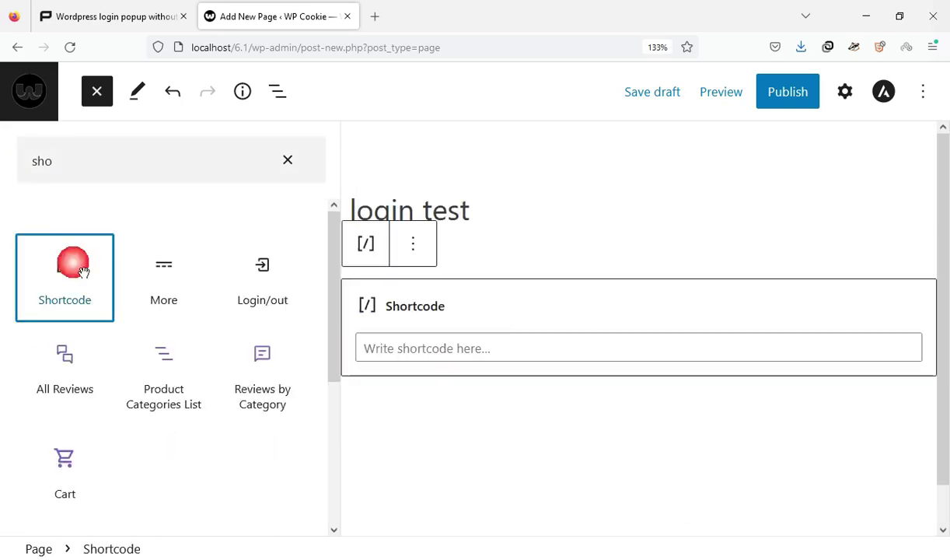
left_click(483, 350)
type("[]")
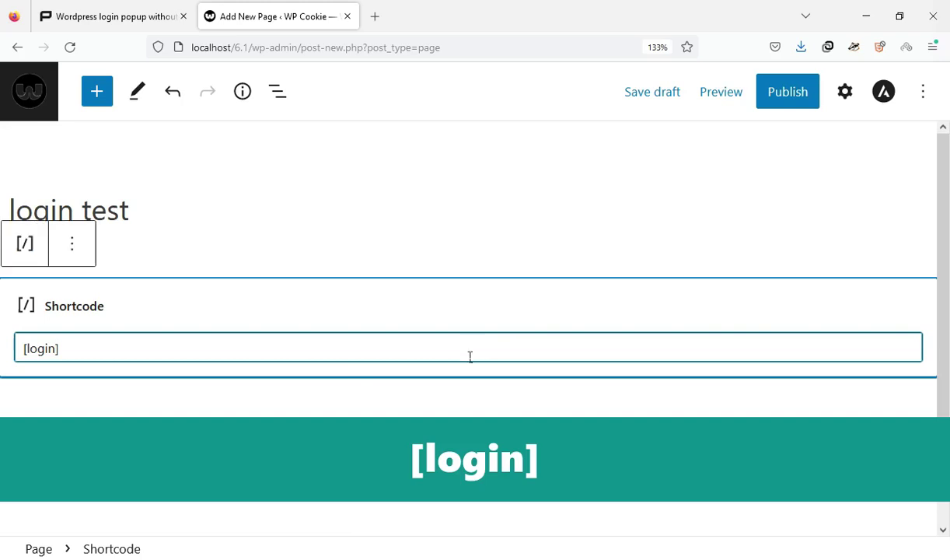
left_click(230, 387)
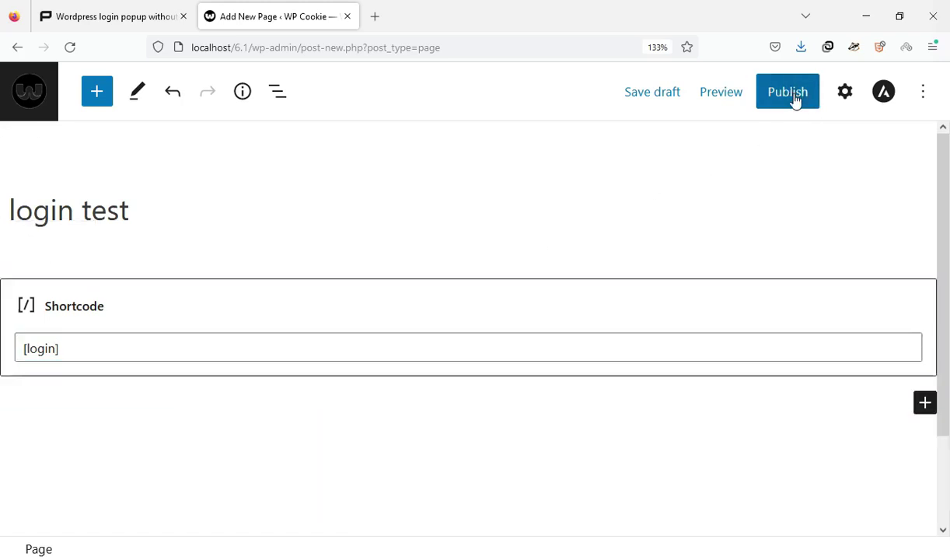
left_click(791, 93)
- Publish the login test page and log out from it
left_click(788, 97)
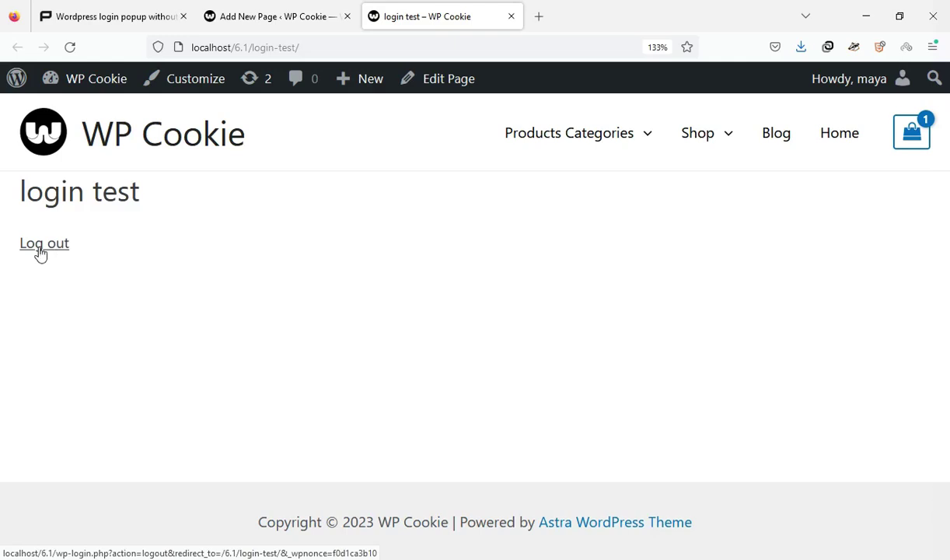
left_click(53, 280)
left_click(51, 246)
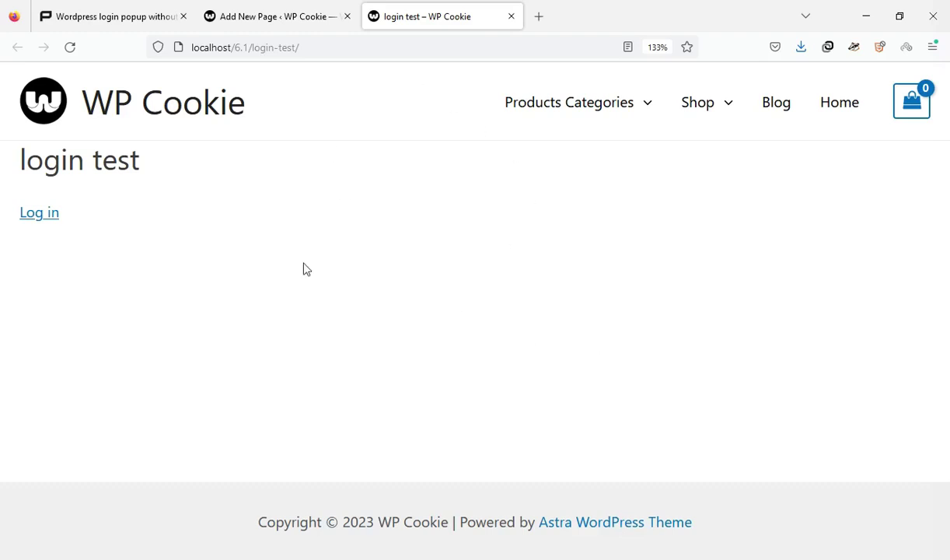
- Log in through the page's login popup with a saved account and Remember Me checked
left_click(44, 215)
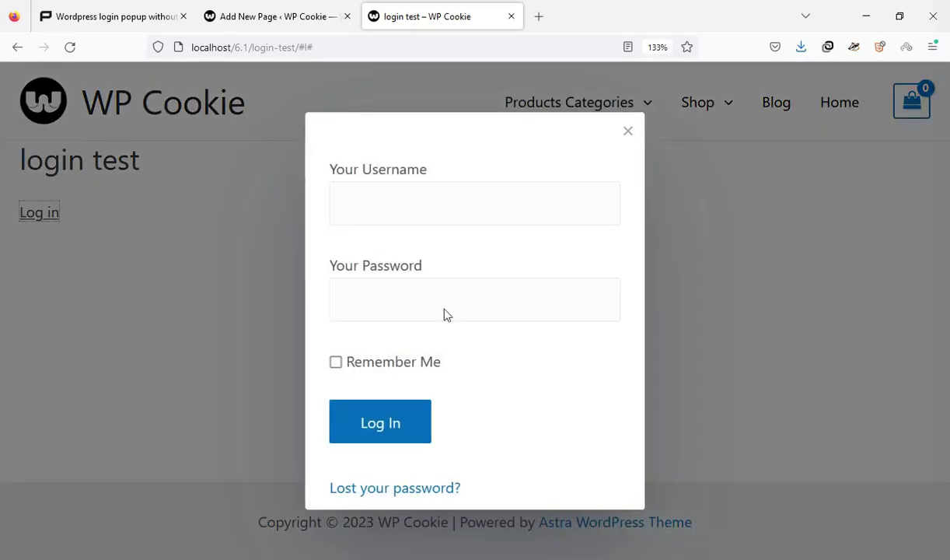
left_click(435, 207)
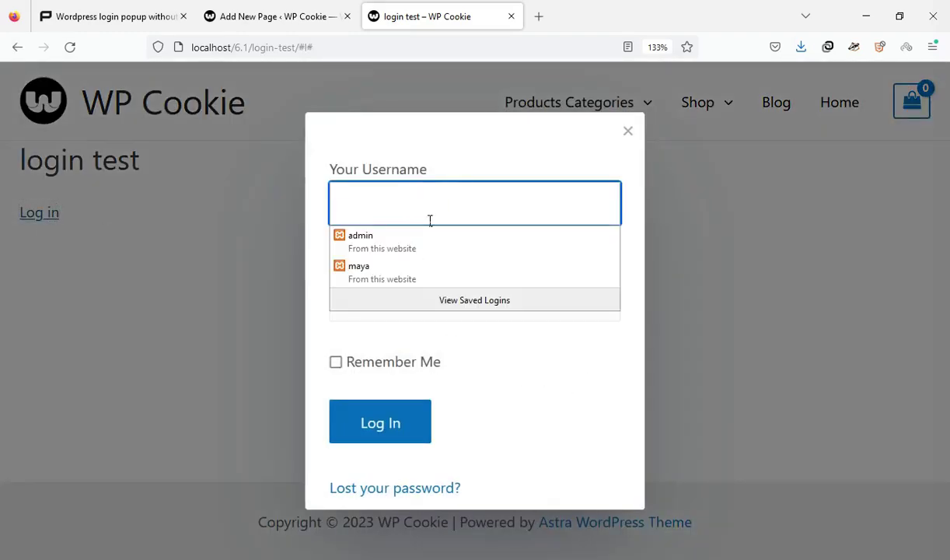
left_click(394, 278)
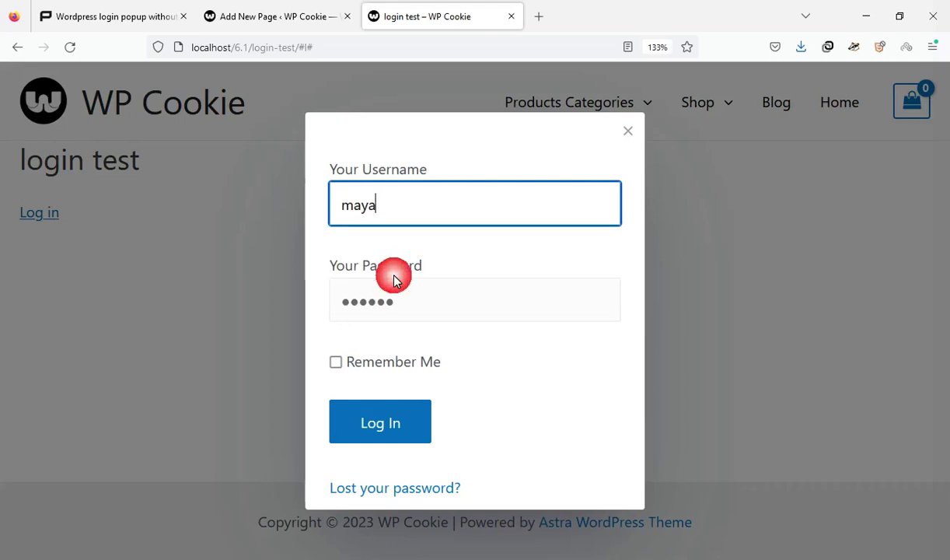
left_click(373, 367)
left_click(373, 417)
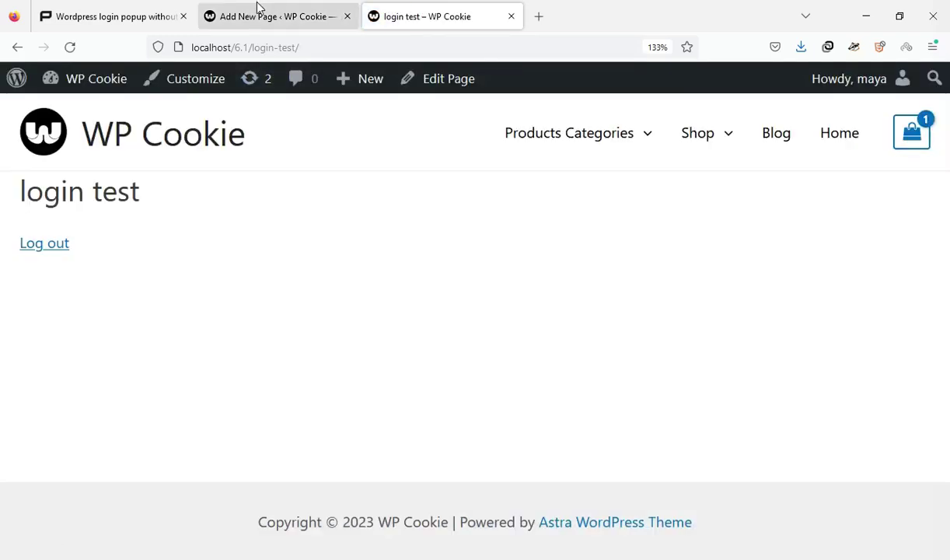
- Remove the shortcode block from the login test page, update it, and return to Pages
left_click(259, 8)
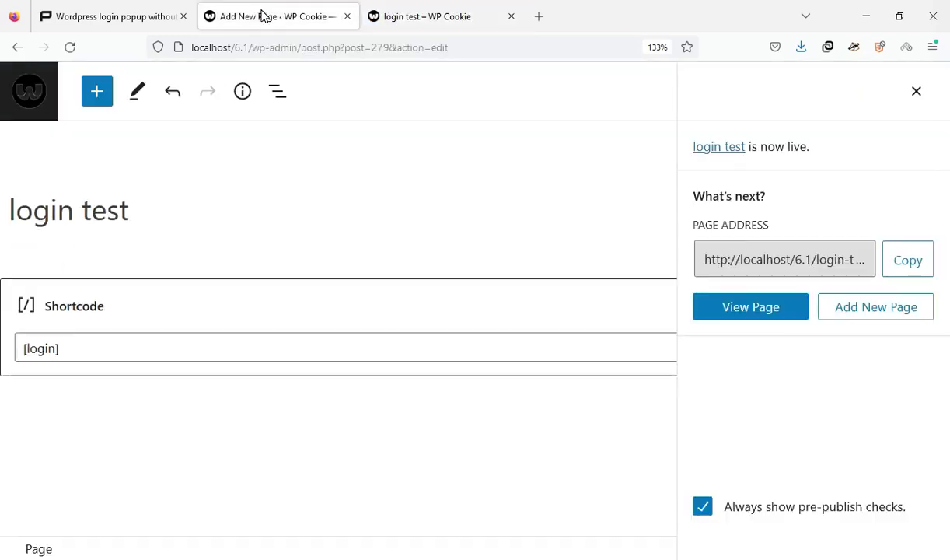
left_click(493, 301)
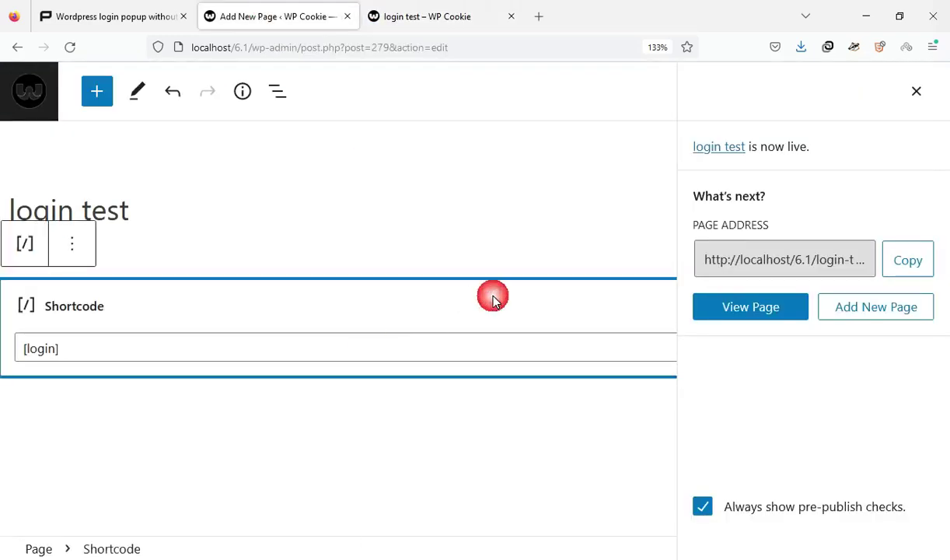
left_click(916, 91)
left_click(85, 259)
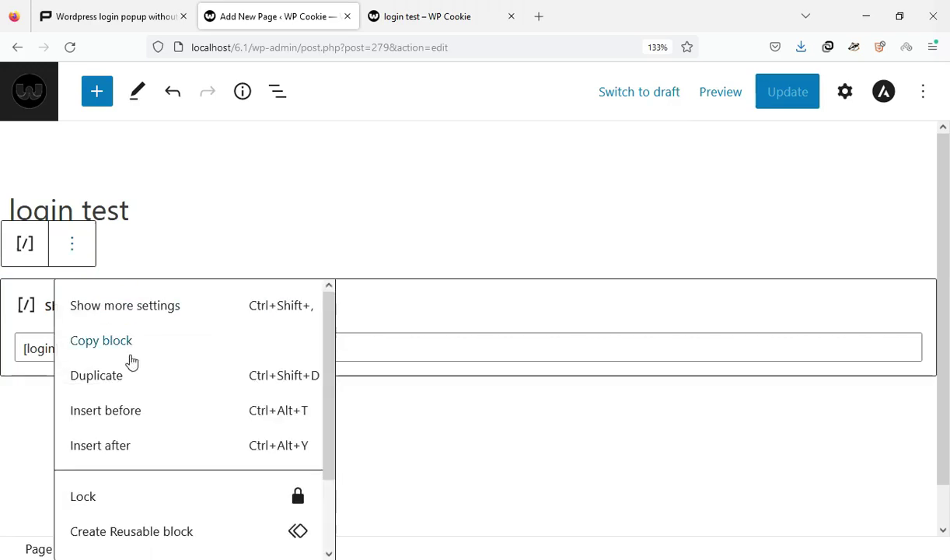
scroll(124, 451, "down", 2)
left_click(118, 535)
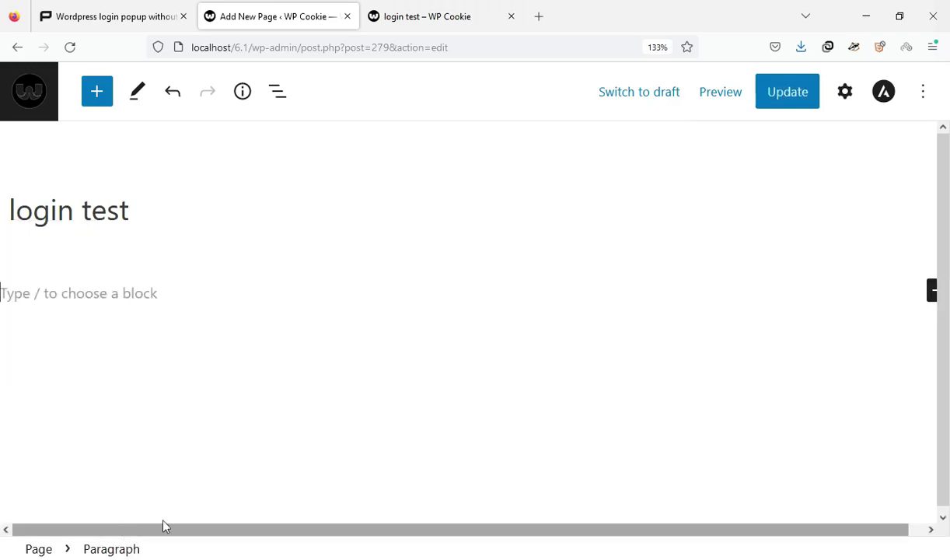
left_click(785, 101)
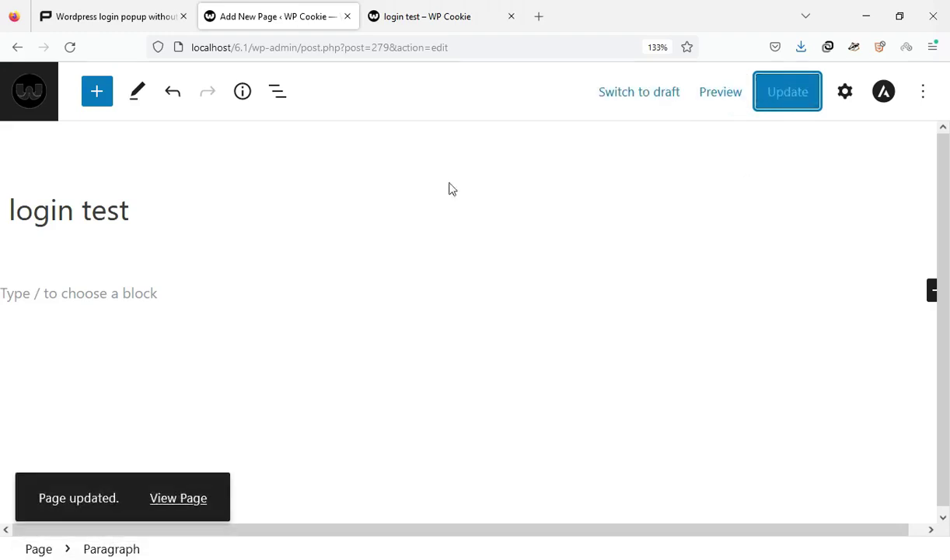
left_click(43, 84)
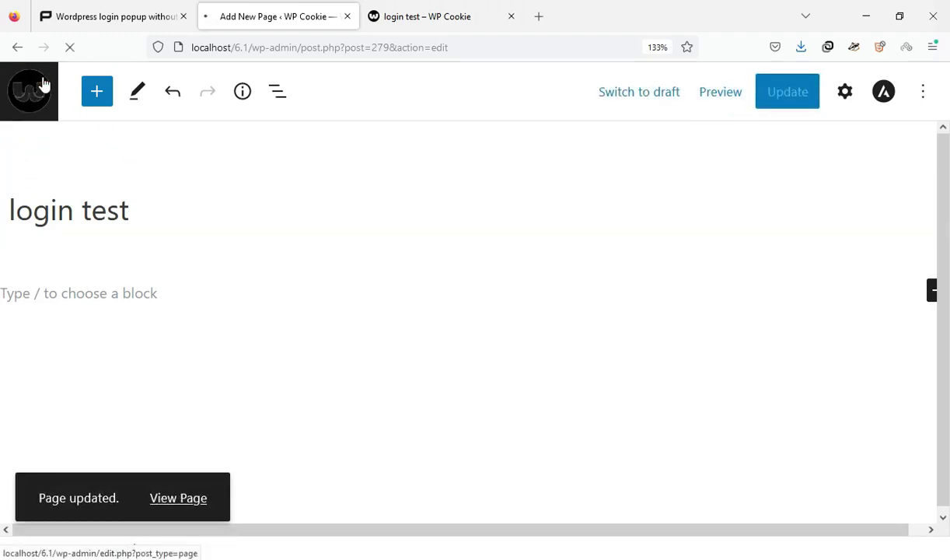
- Open the Menus editor and scroll through its settings
scroll(710, 294, "down", 4)
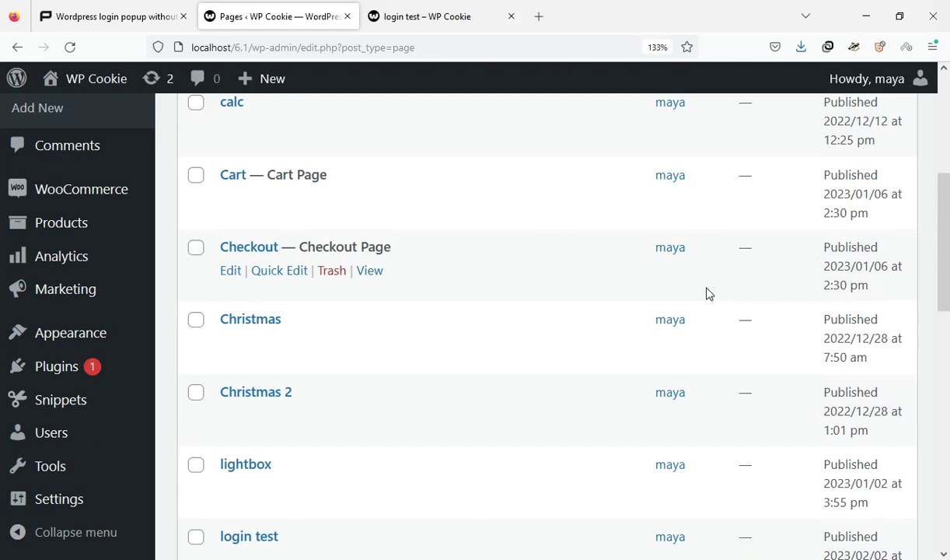
mouse_move(70, 333)
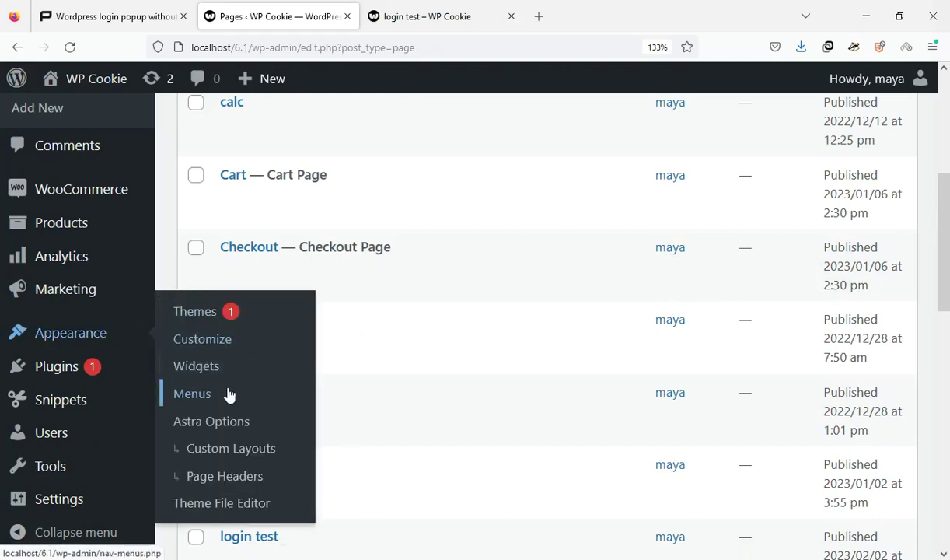
left_click(227, 394)
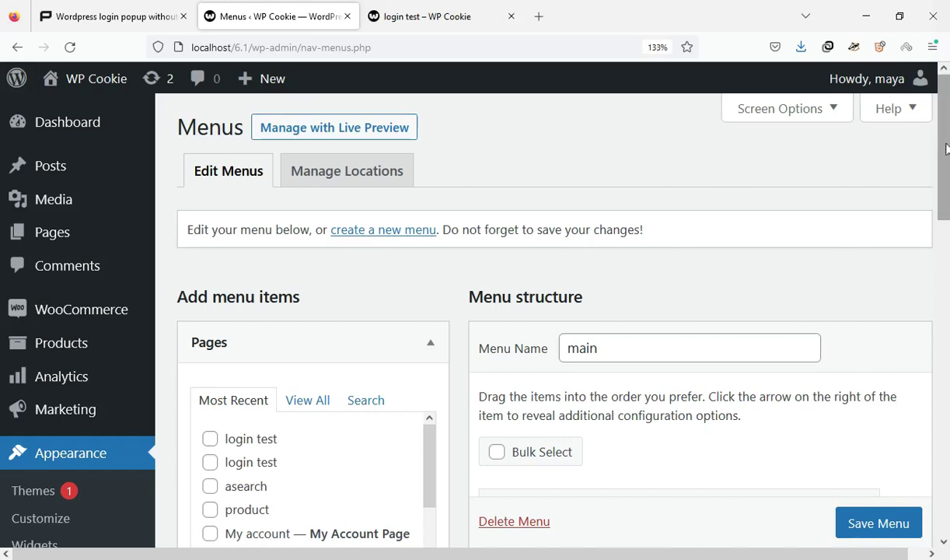
scroll(947, 148, "down", 1)
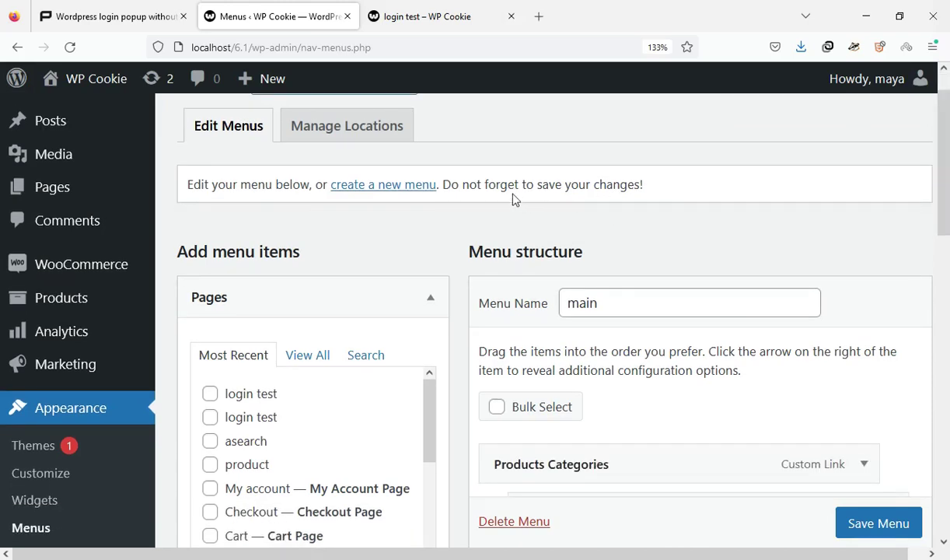
left_click_drag(503, 184, 615, 186)
left_click(898, 182)
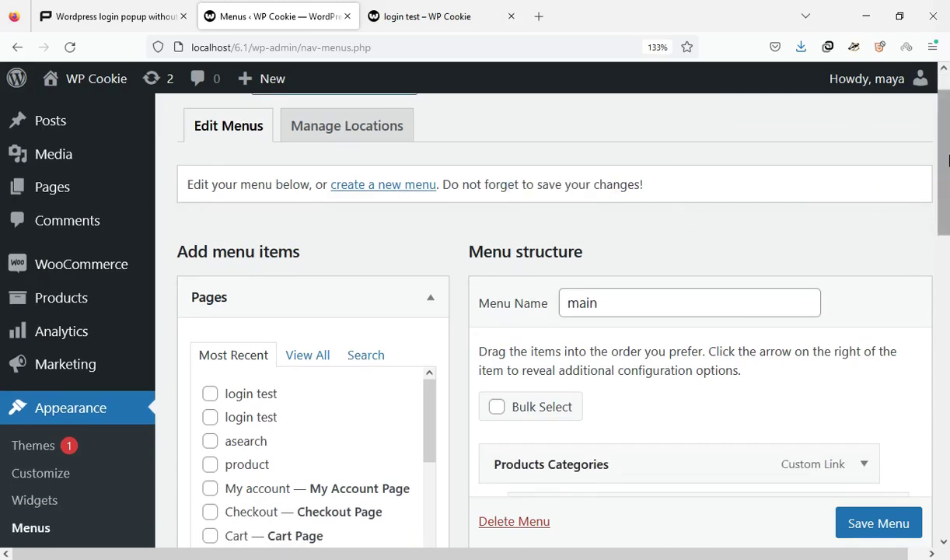
scroll(828, 322, "down", 2)
left_click_drag(944, 250, 945, 294)
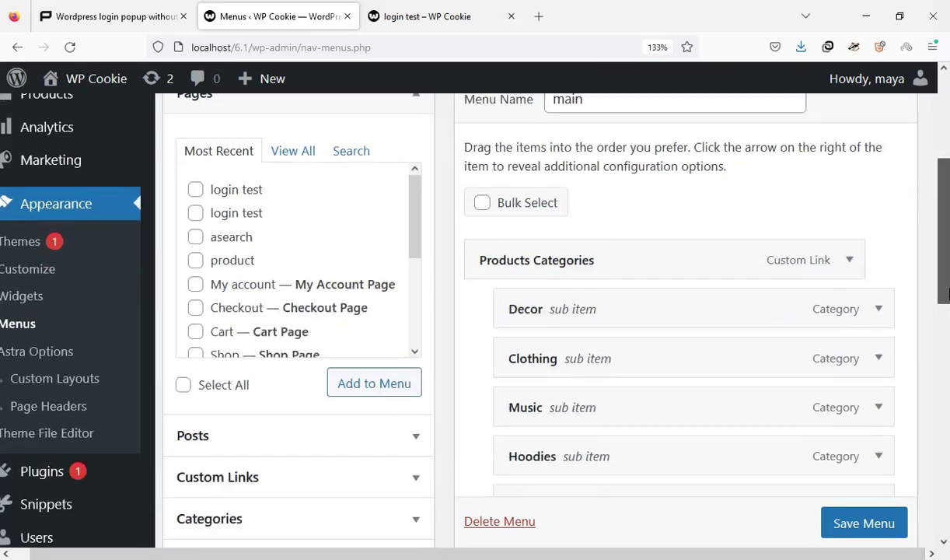
scroll(948, 294, "down", 3)
left_click(501, 350)
scroll(314, 345, "up", 2)
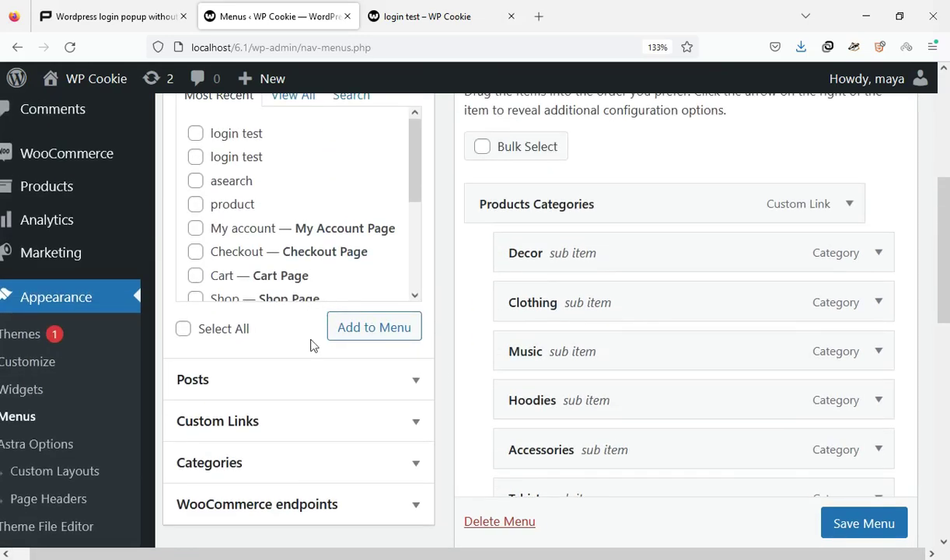
- Add a custom link labelled 'login' with URL #login# to the main menu and save it
left_click(245, 420)
scroll(287, 326, "up", 2)
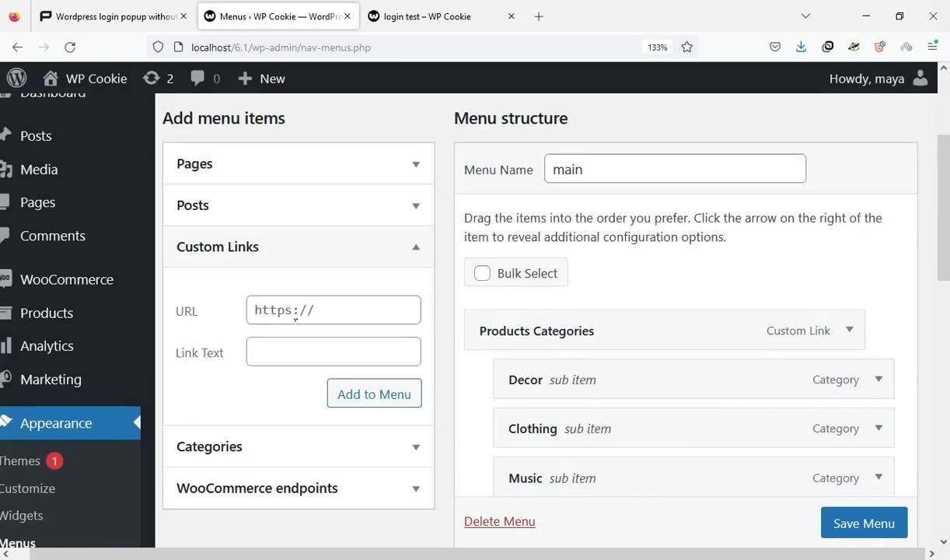
left_click(295, 311)
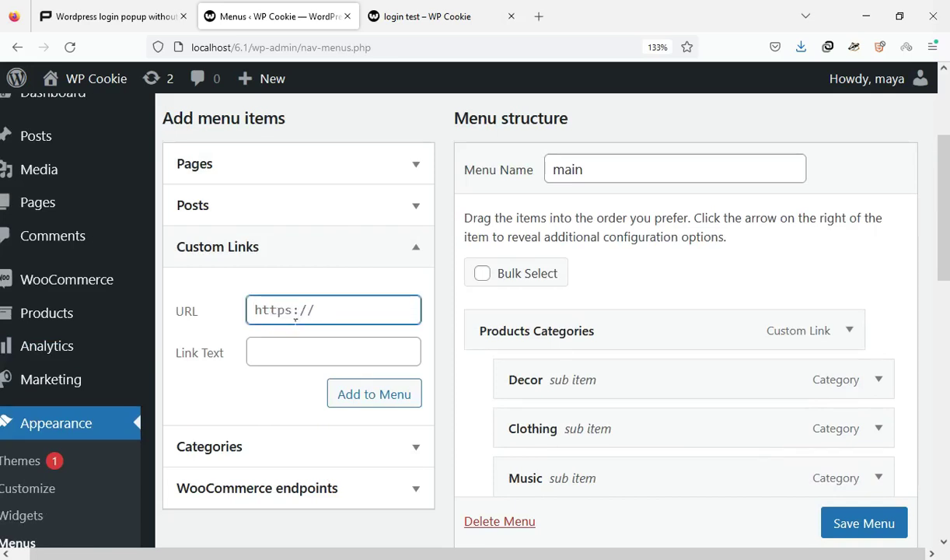
type("#login#")
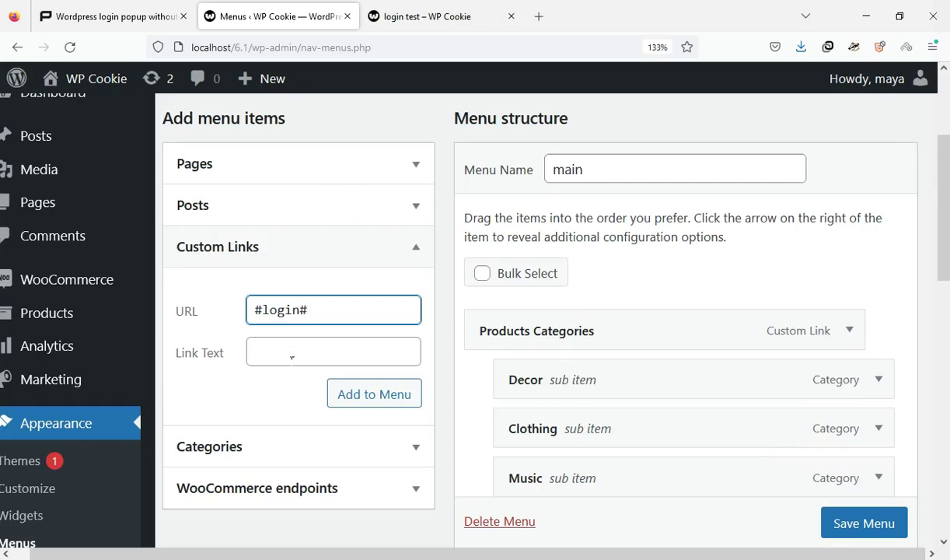
left_click(293, 358)
type("login")
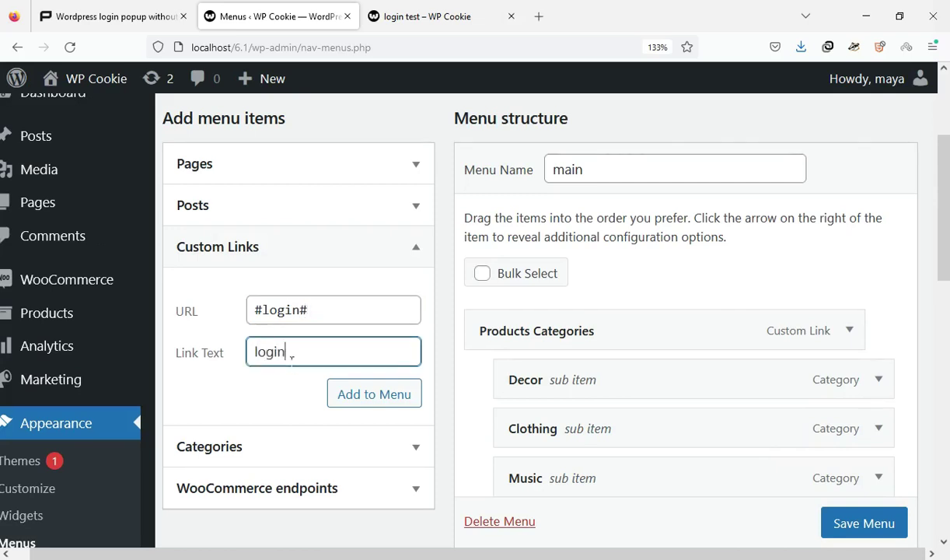
left_click(366, 396)
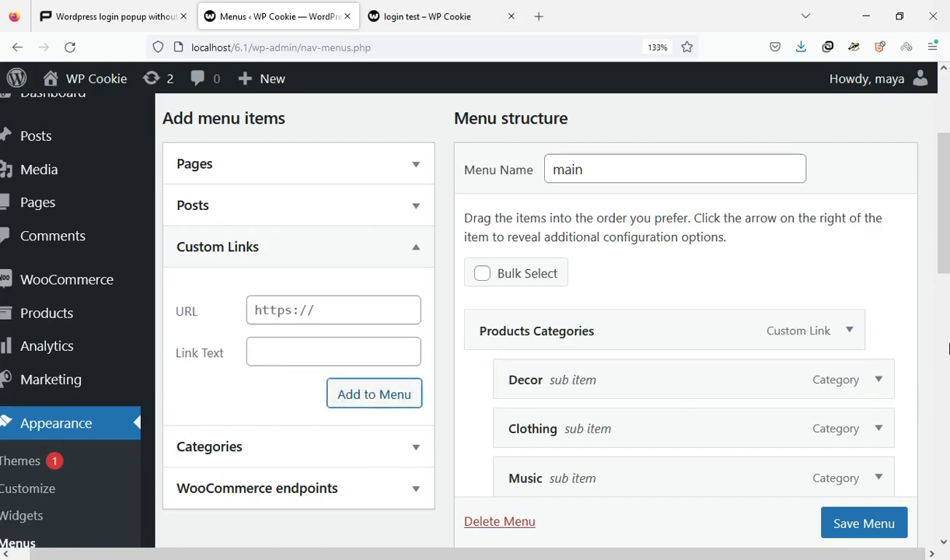
left_click_drag(949, 347, 949, 481)
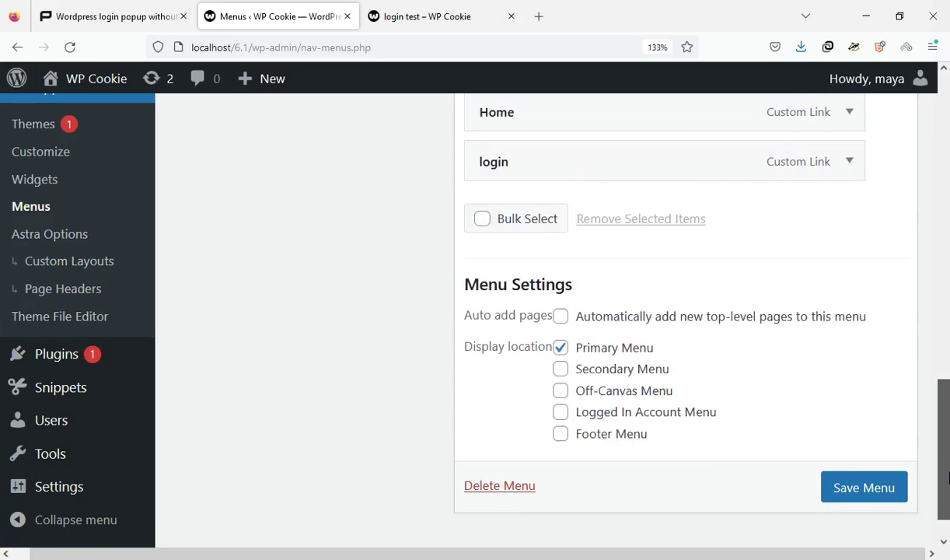
left_click(854, 443)
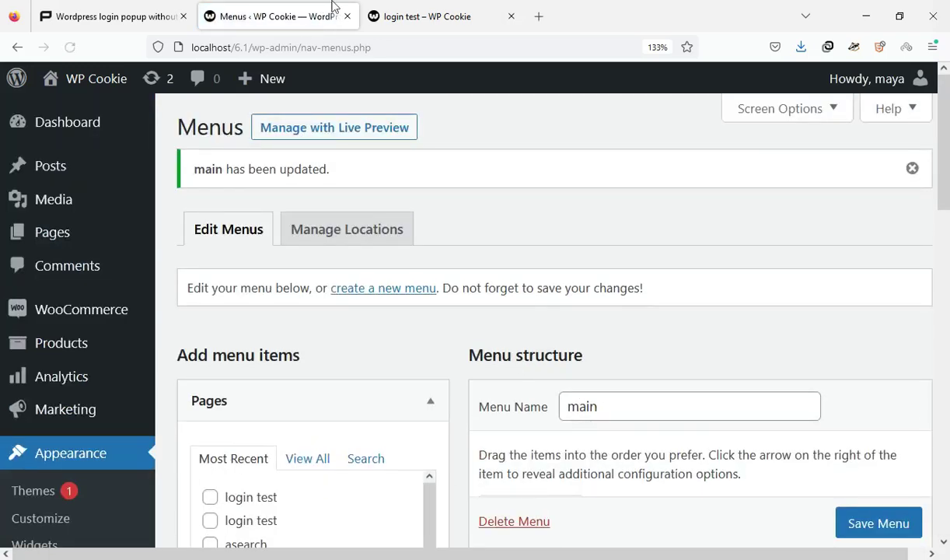
- Reload the login test page to show the updated menu and log out
left_click(403, 11)
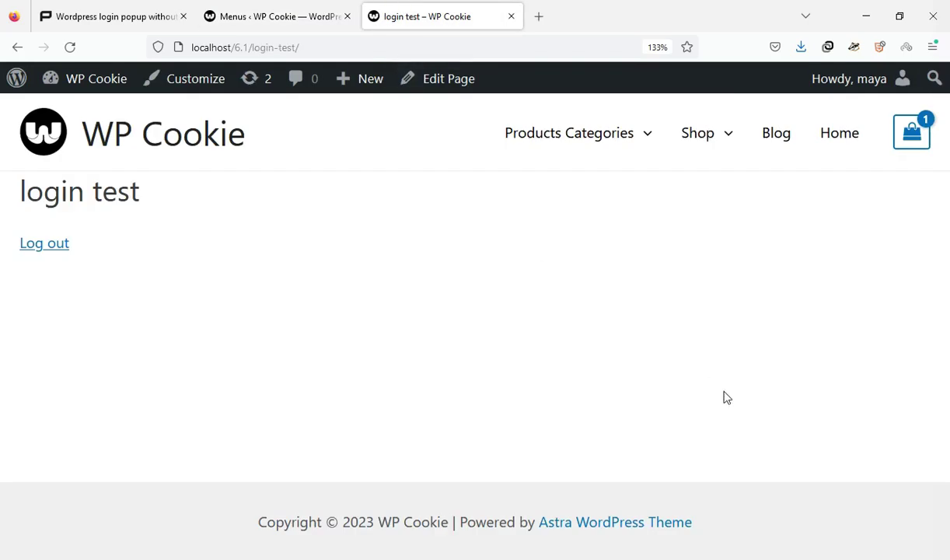
left_click(70, 48)
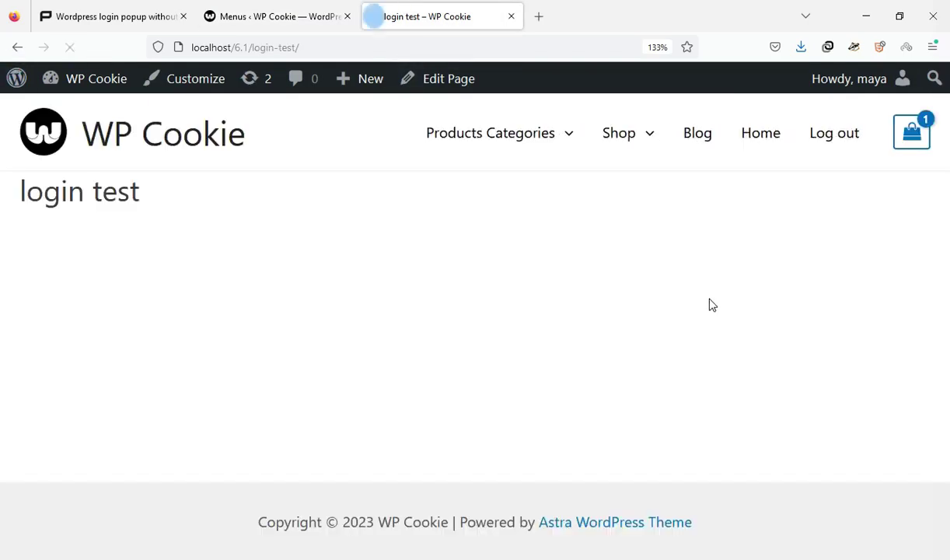
left_click(837, 144)
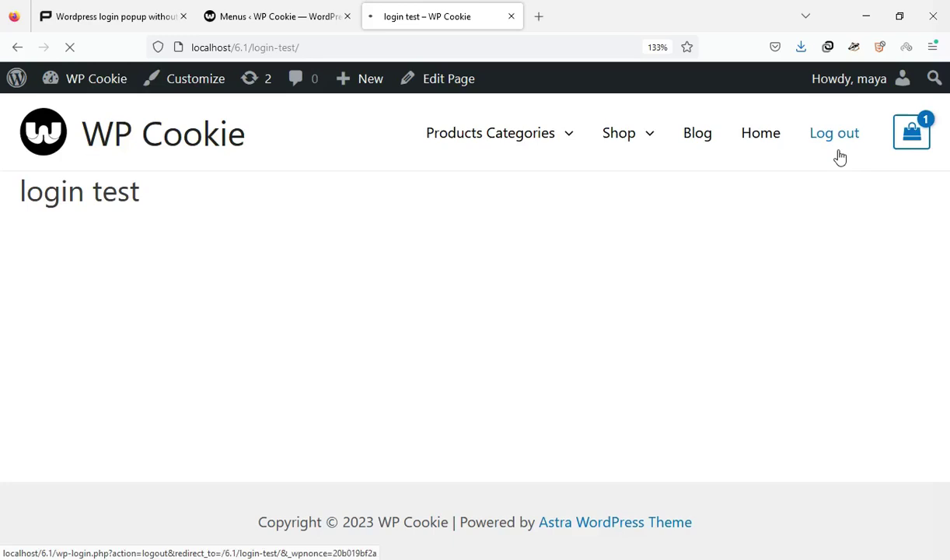
- Log in through the menu's login popup with a saved account and Remember Me checked
left_click(842, 105)
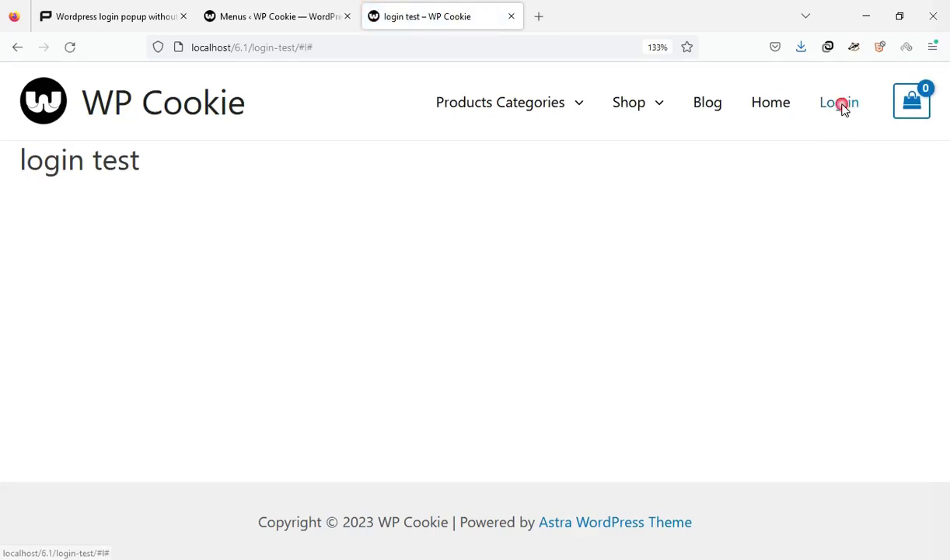
left_click(391, 206)
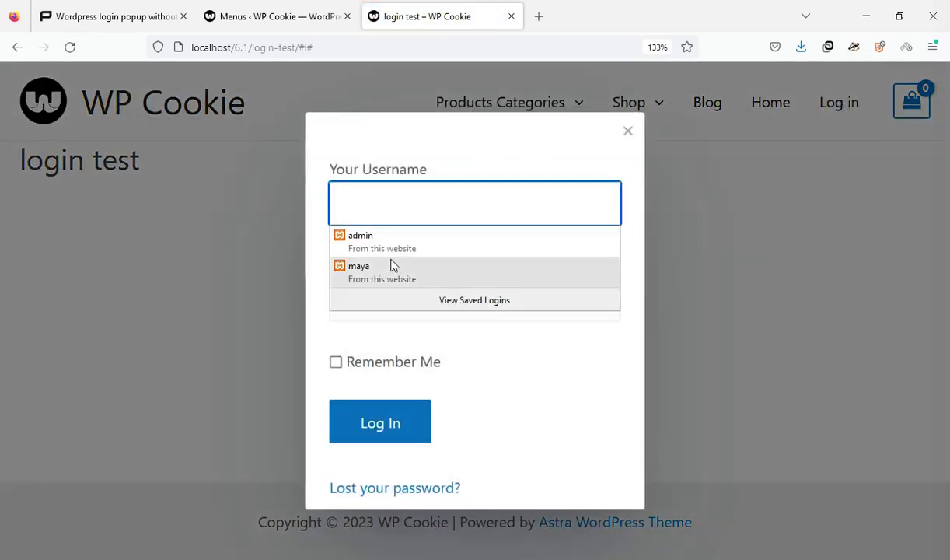
left_click(365, 267)
left_click(352, 362)
left_click(372, 421)
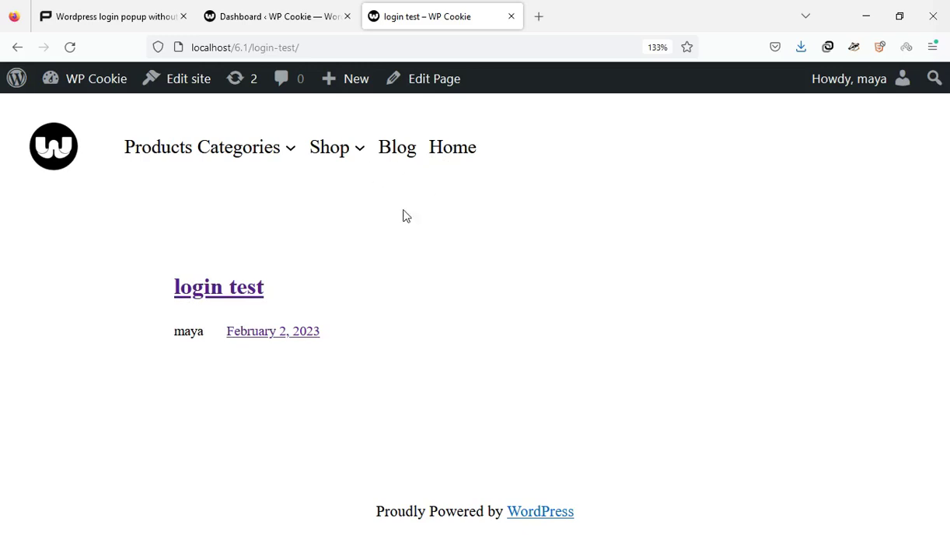
- Return to the admin dashboard and open the Index template via Appearance > Editor
left_click(255, 17)
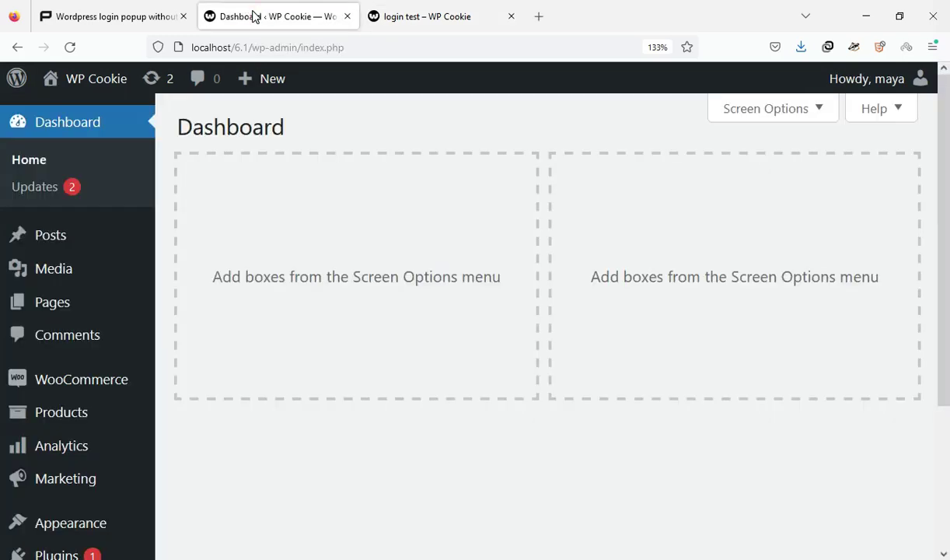
scroll(892, 326, "down", 5)
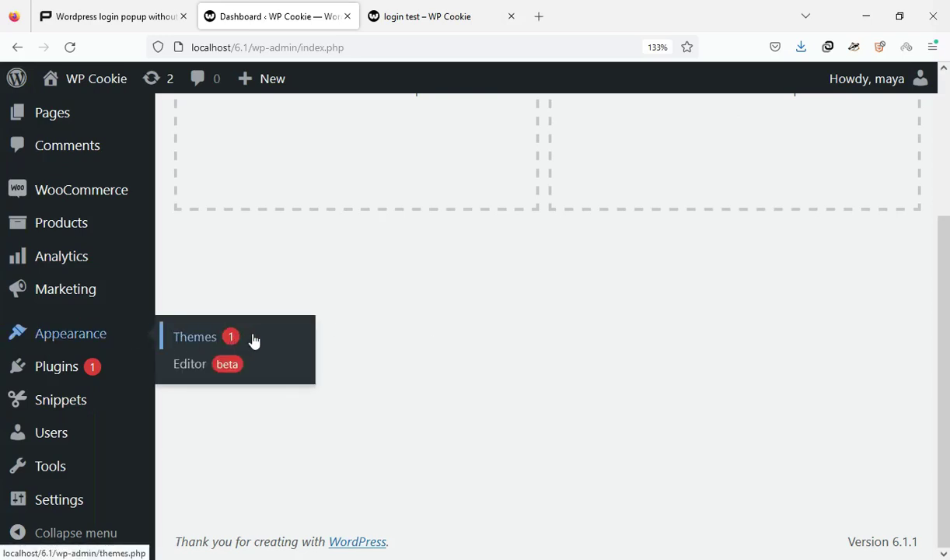
left_click(268, 367)
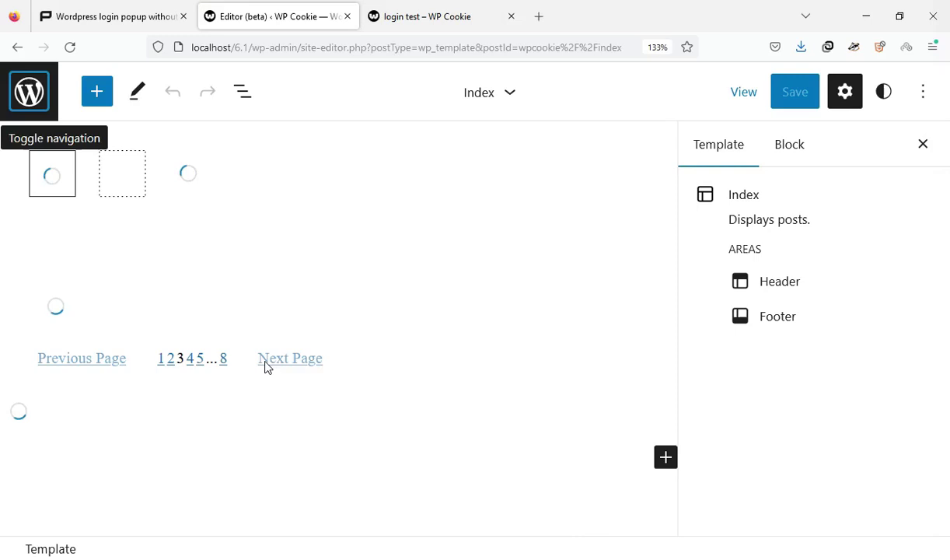
- Insert a Shortcode block containing [login] into the header's navigation row
left_click(564, 240)
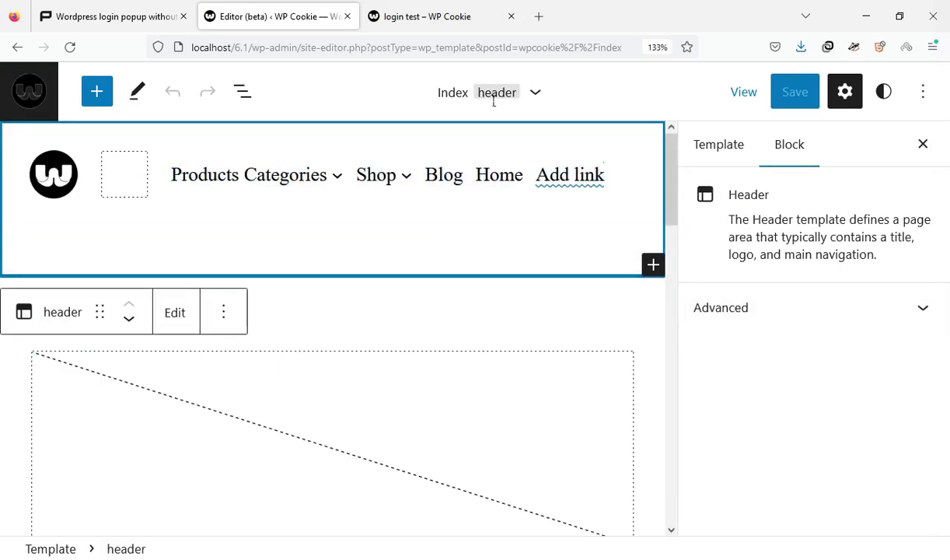
left_click(536, 95)
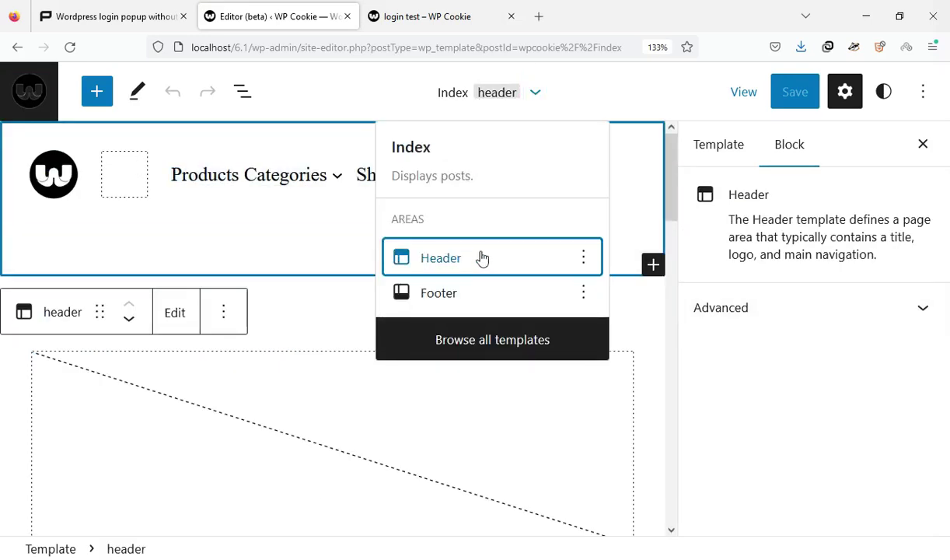
left_click_drag(655, 206, 656, 266)
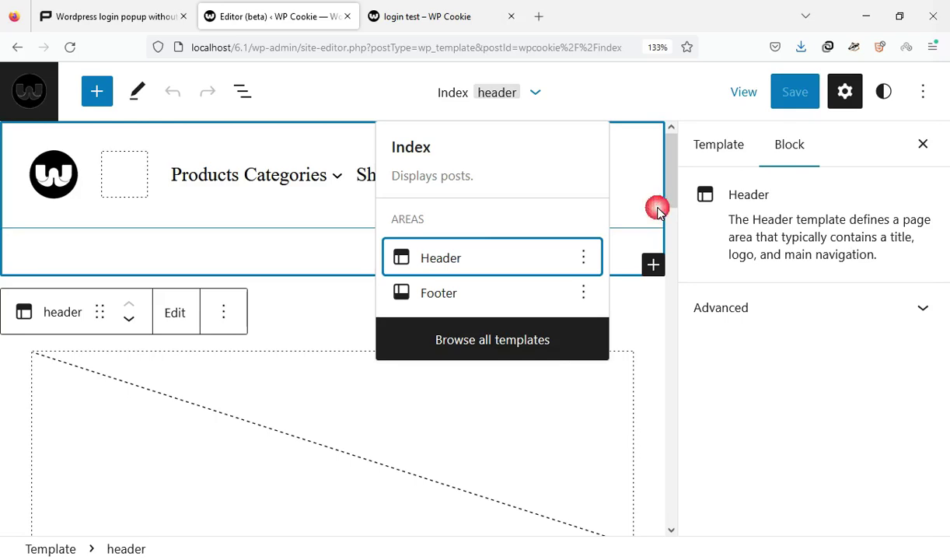
left_click(627, 204)
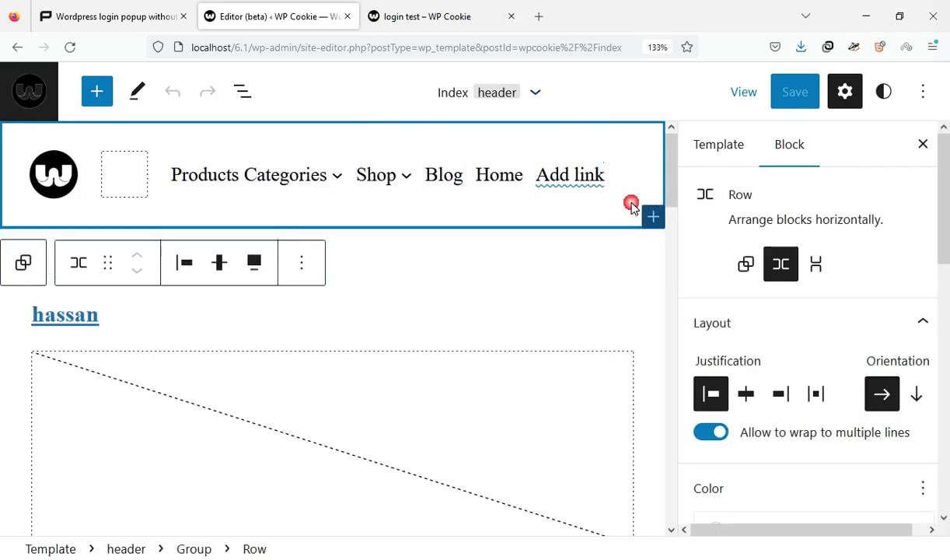
left_click(657, 221)
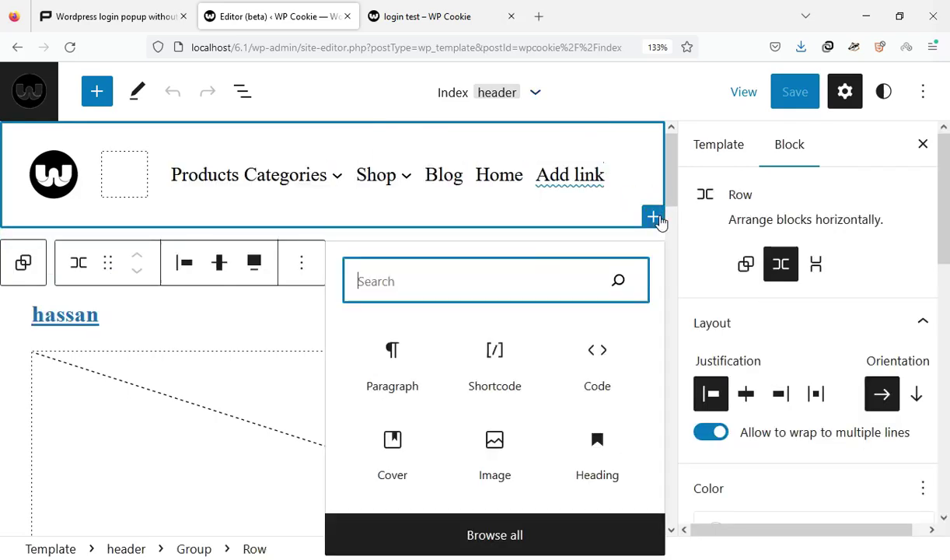
left_click(495, 364)
left_click(496, 366)
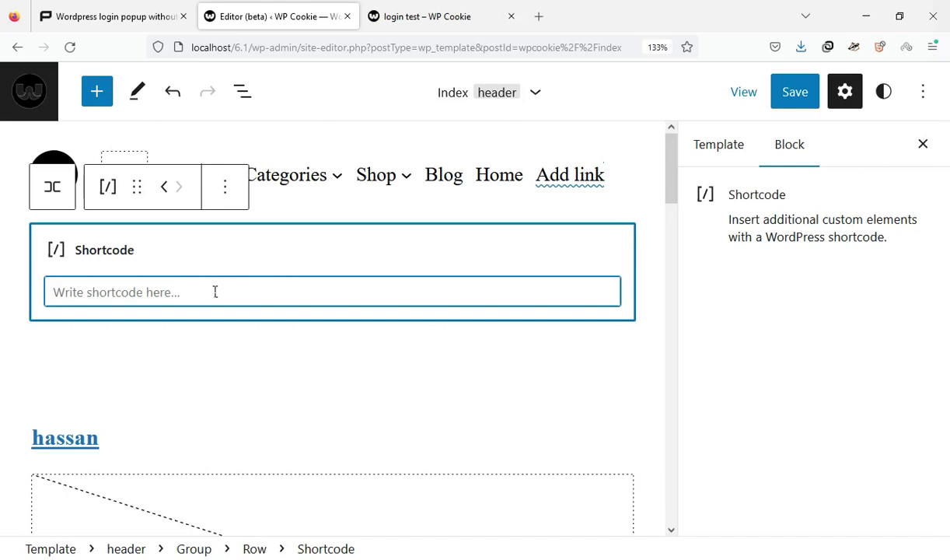
type("[login")
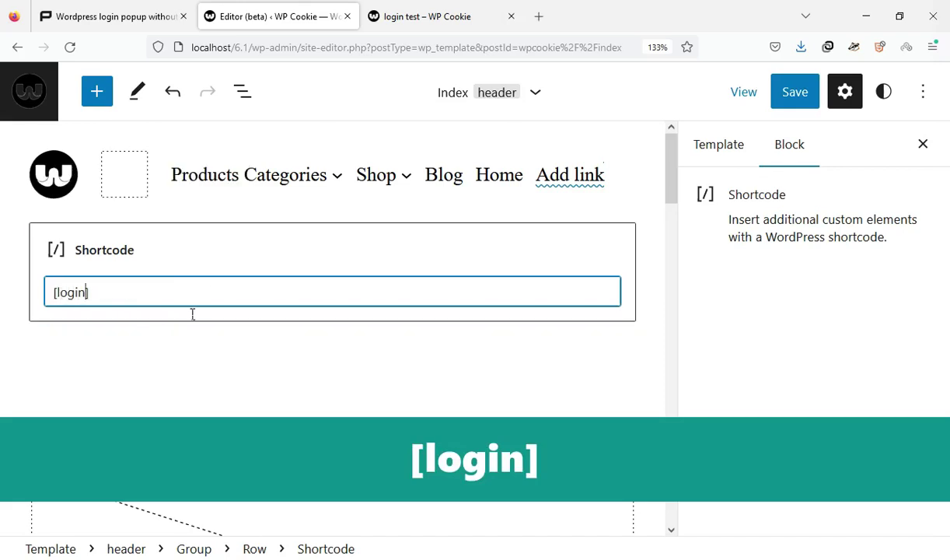
- Save the site changes and return to the login test page
left_click(784, 107)
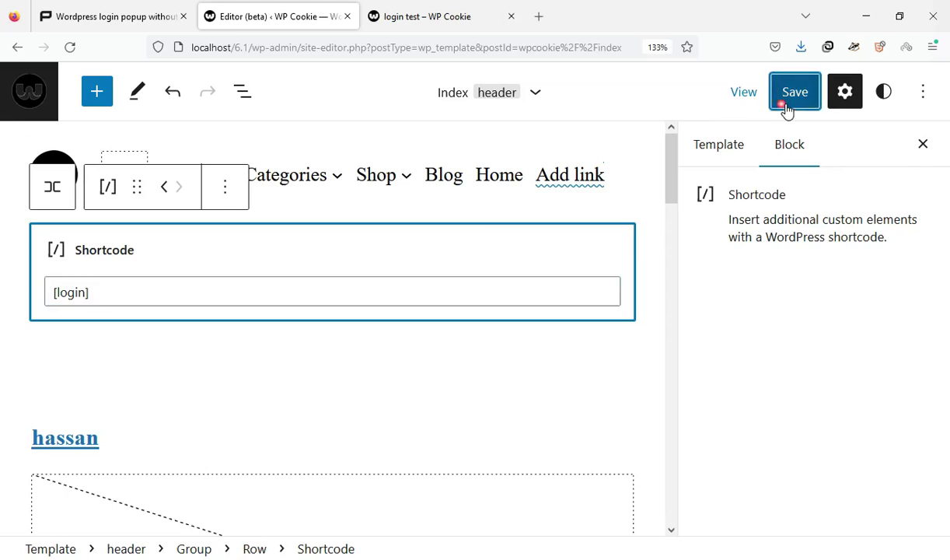
left_click(784, 99)
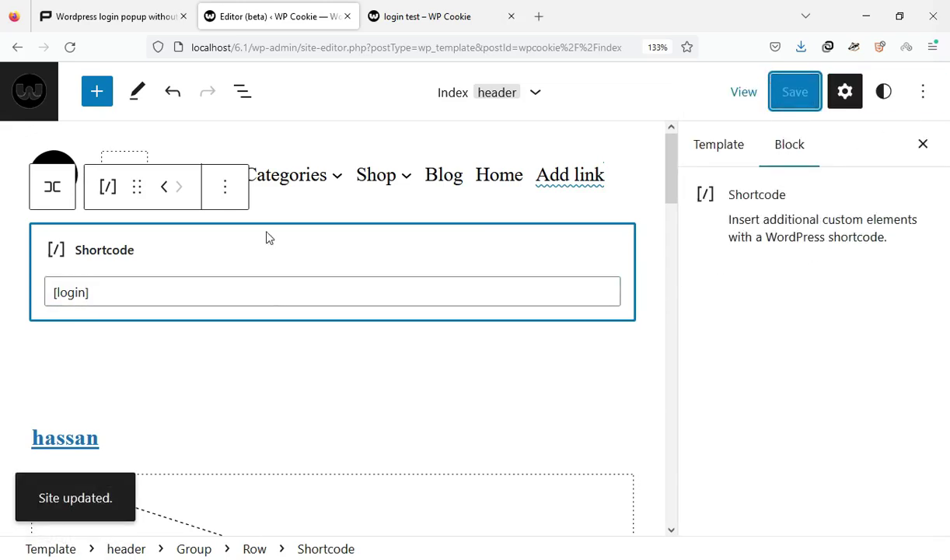
left_click(408, 16)
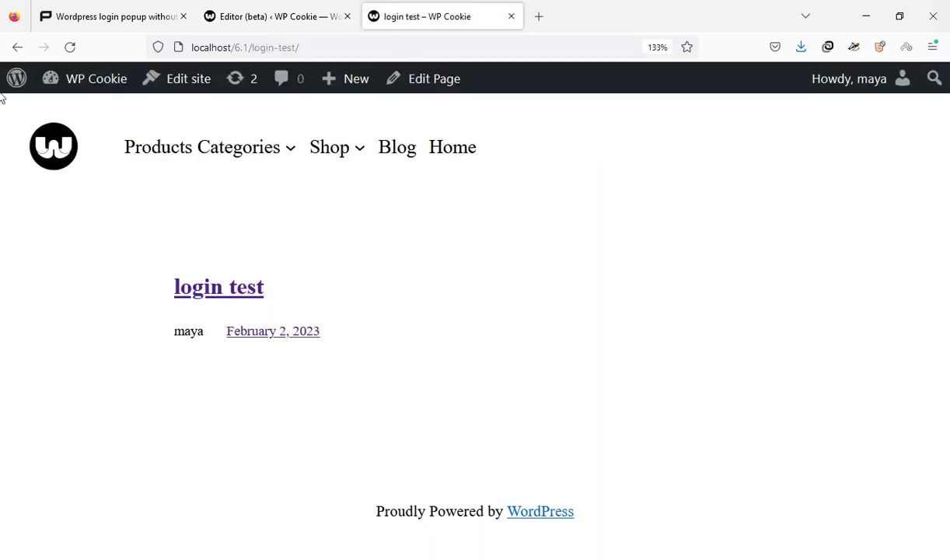
- Reload, log out, then log in through the header popup using the saved account and Remember Me
left_click(69, 47)
left_click(529, 151)
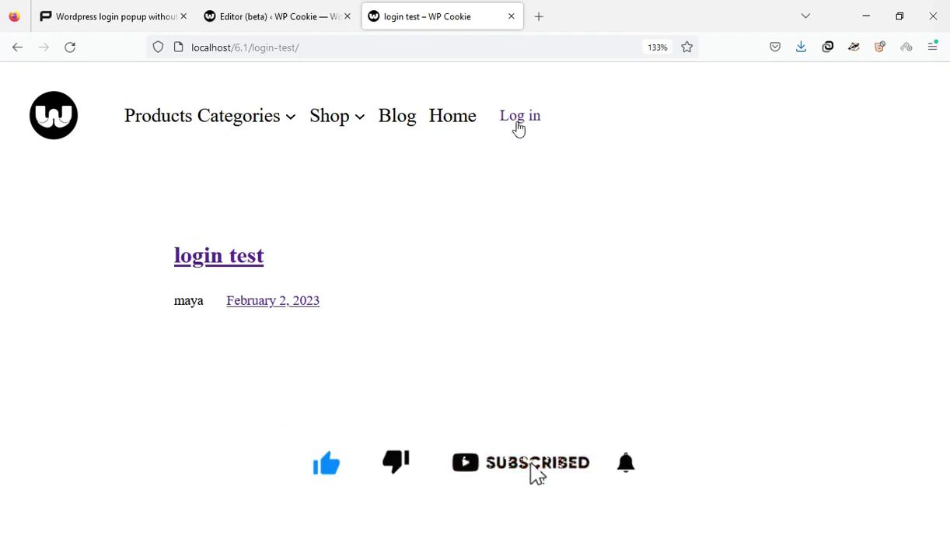
left_click(518, 119)
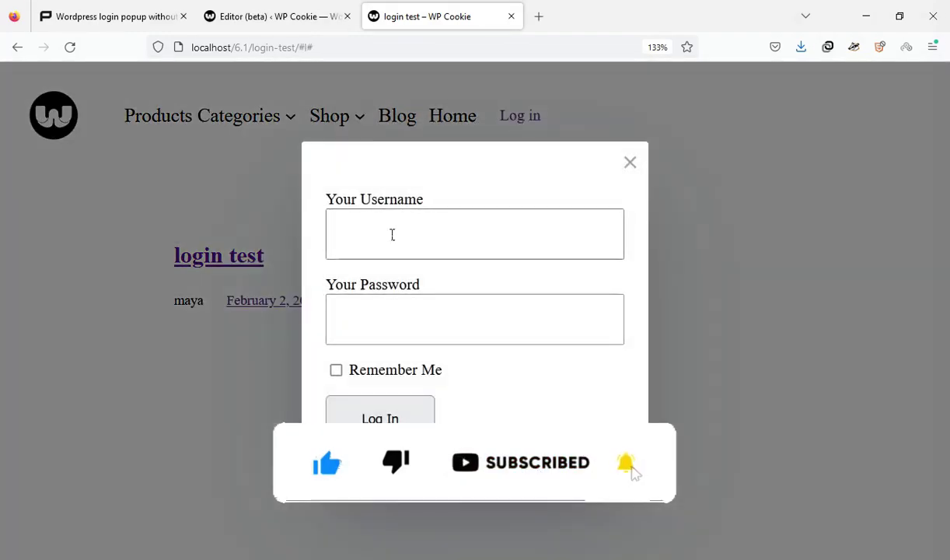
left_click(394, 232)
left_click(379, 306)
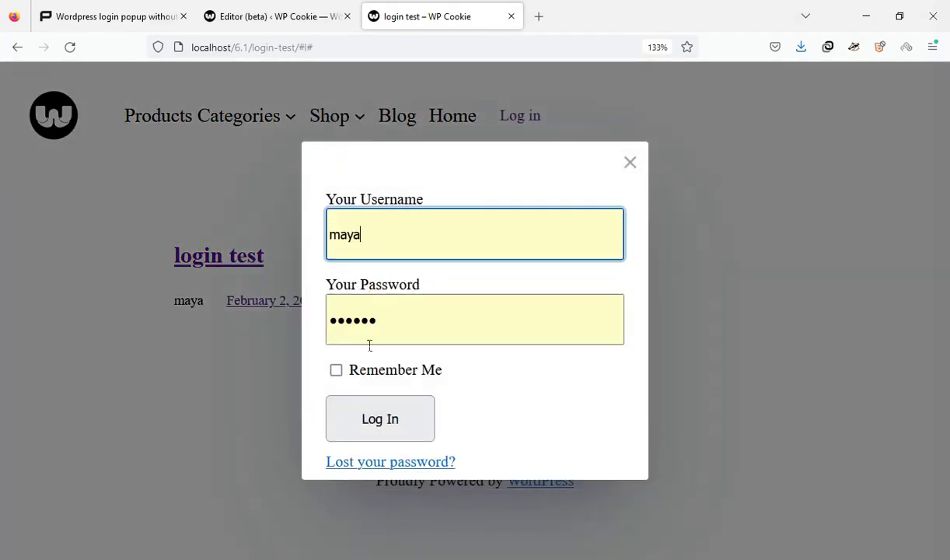
left_click(337, 371)
left_click(412, 426)
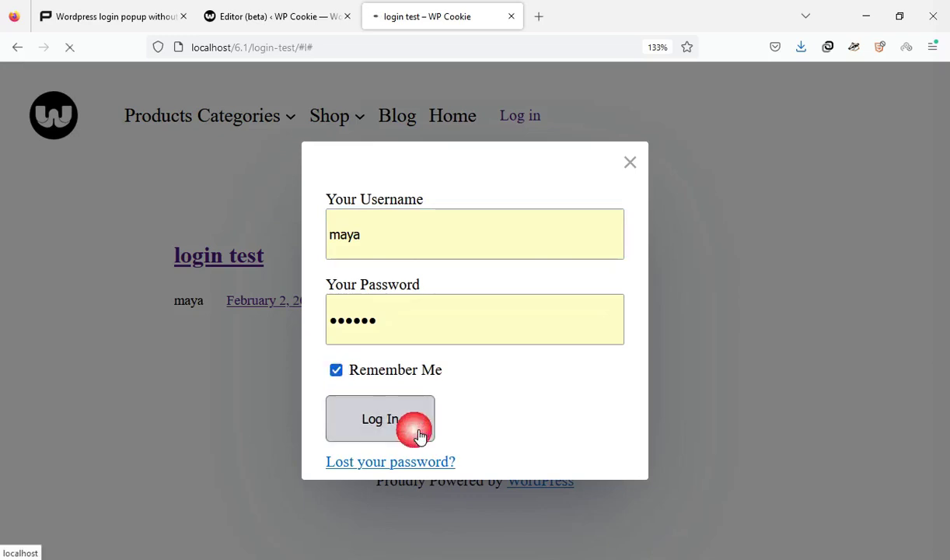